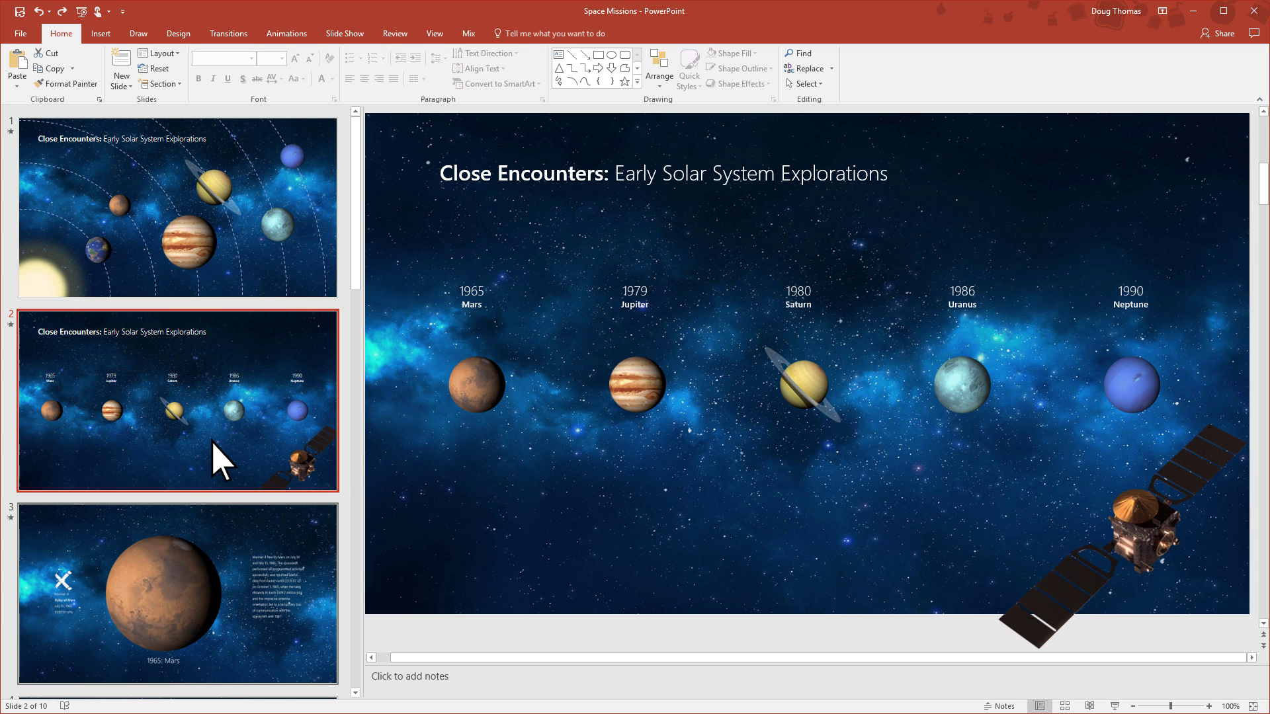
- Open slide 3, the 1965: Mars Mariner 4 flyby slide, from the slide pane
left_click(230, 553)
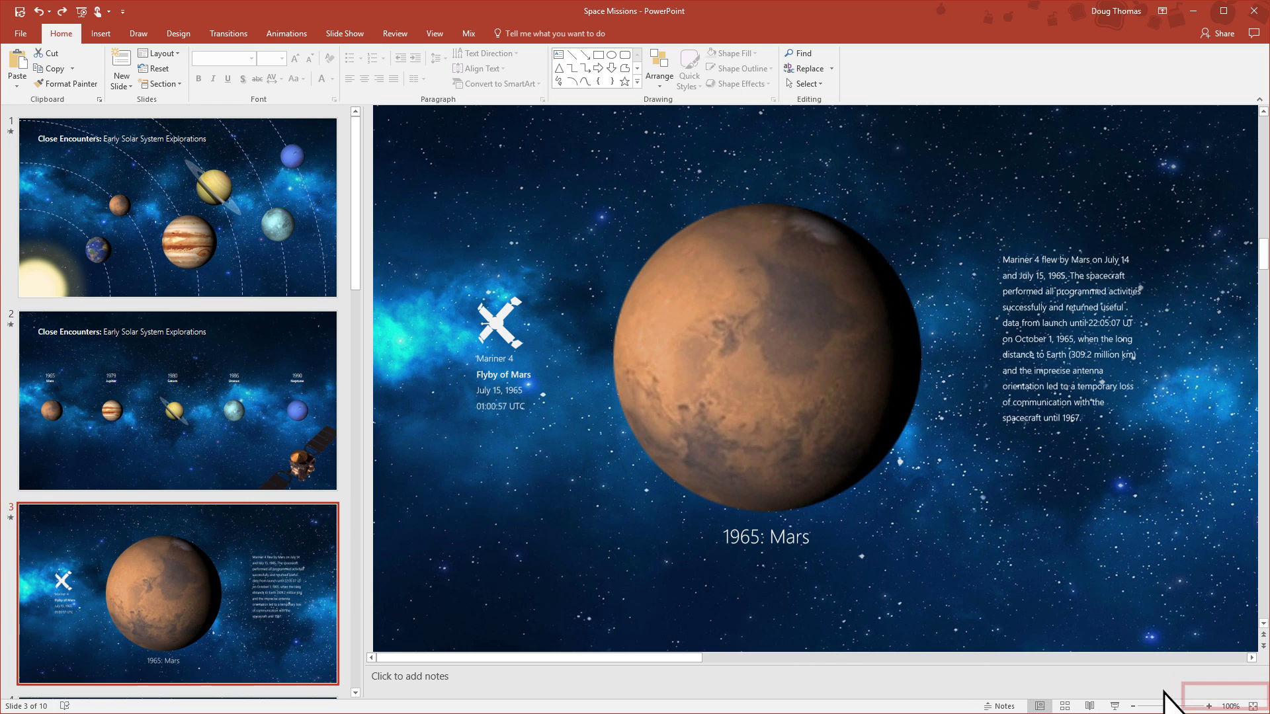
- Zoom the Mars slide to 50% so the off-slide planets on the right are visible
left_click(1230, 706)
left_click(586, 388)
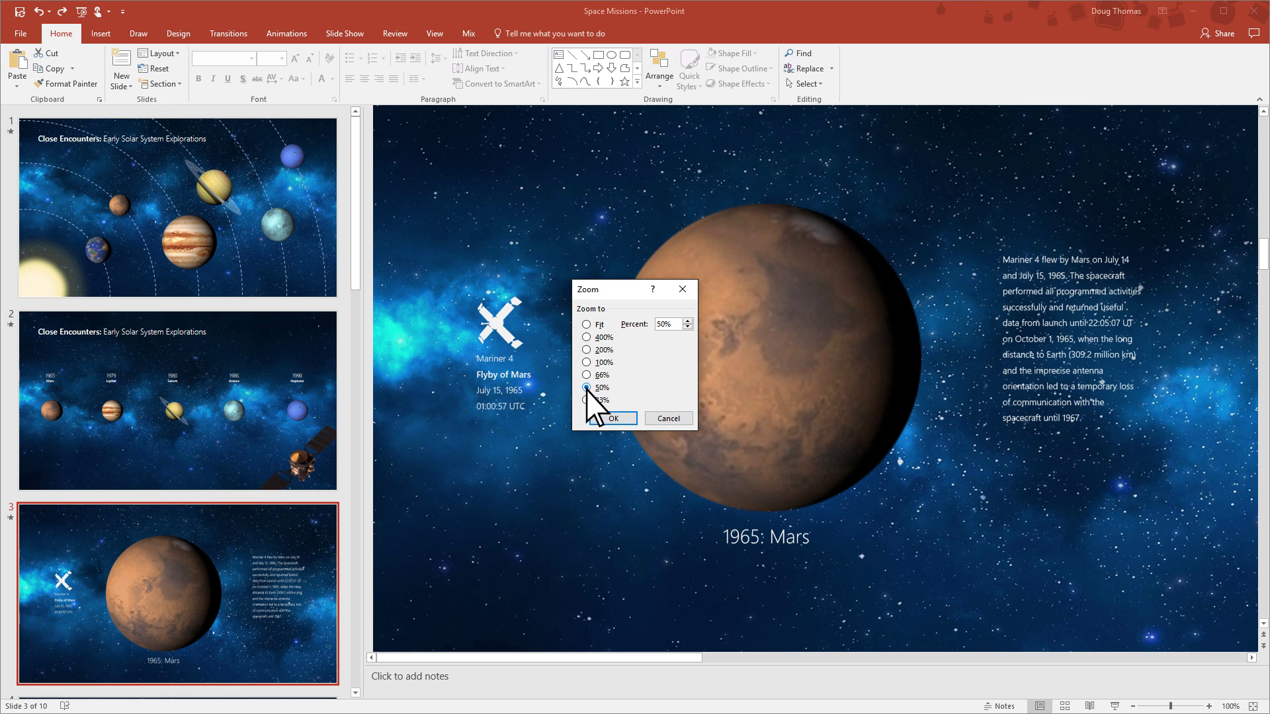
left_click(613, 418)
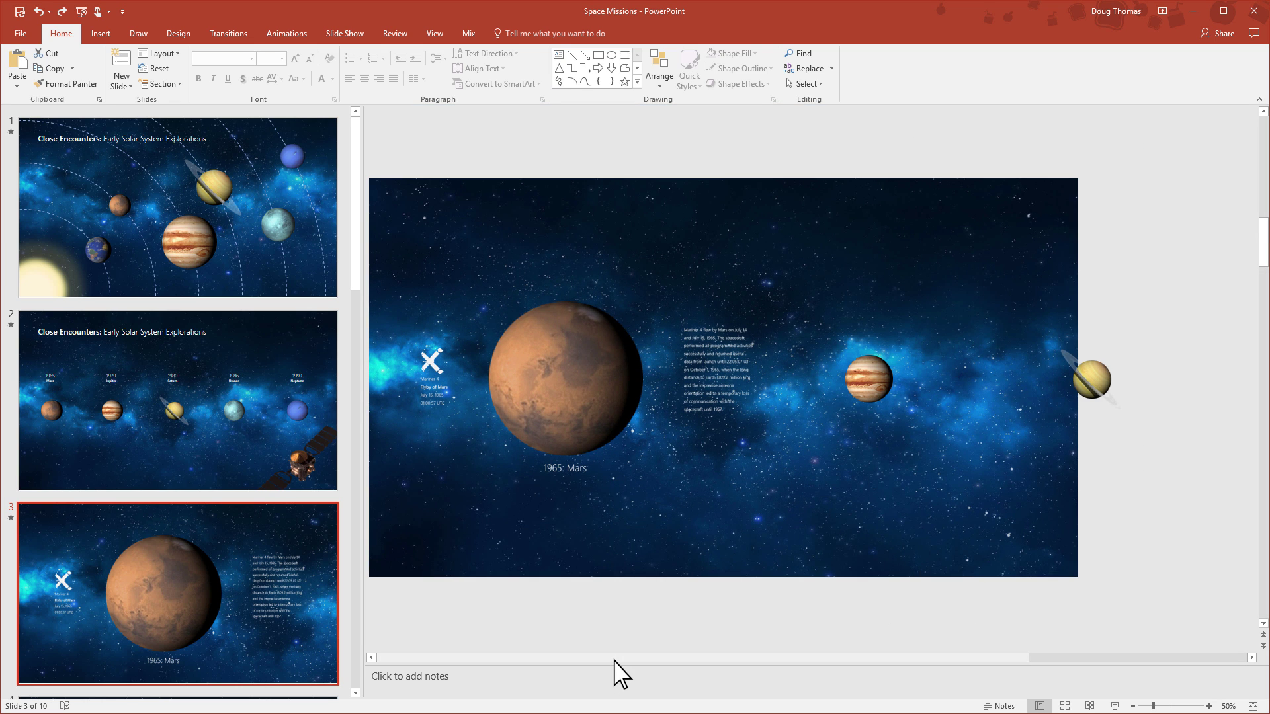
left_click_drag(627, 660, 846, 658)
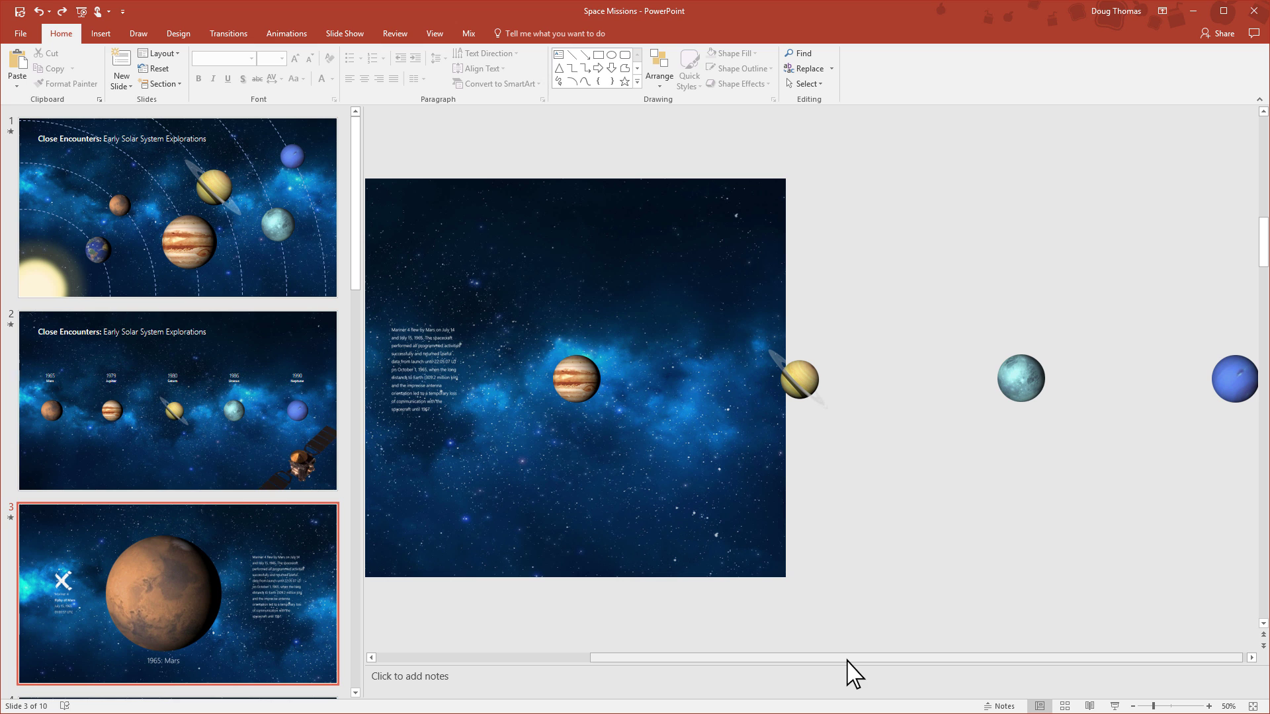
left_click_drag(848, 660, 612, 660)
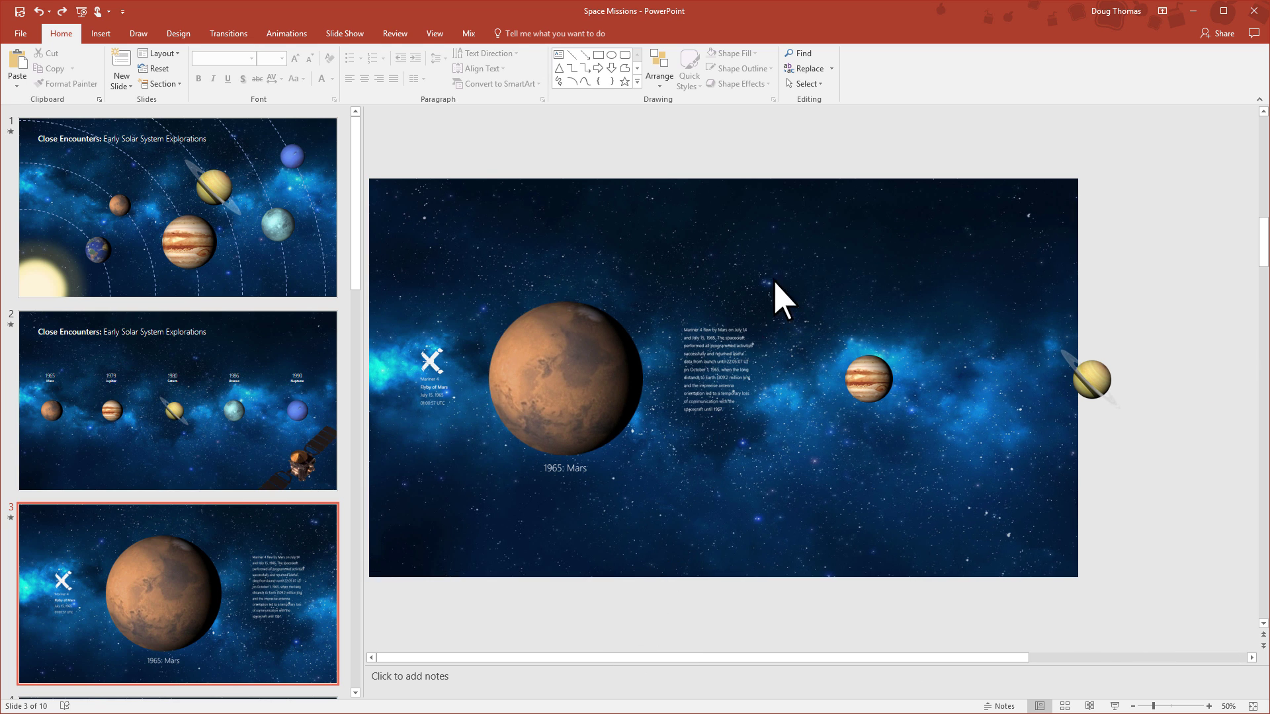
- Shift the starry background, undo it, and open the Selection Pane with Alt+F10
left_click_drag(795, 236, 1137, 279)
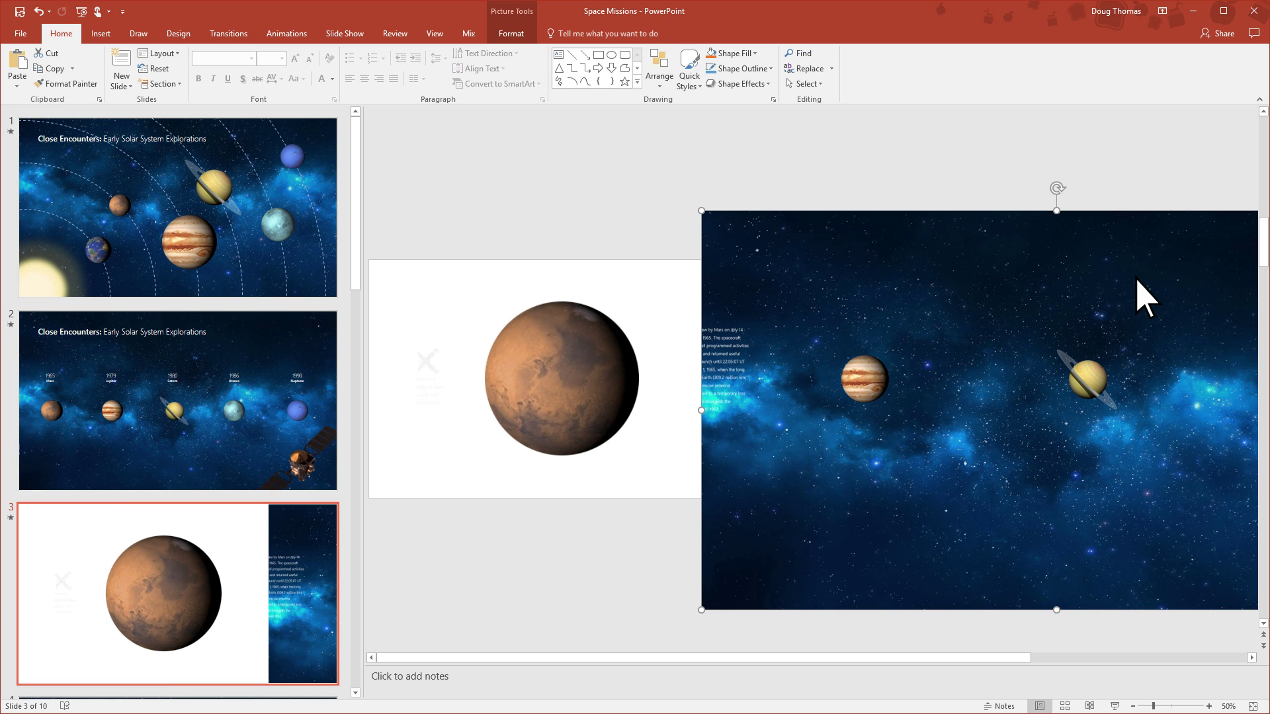
key("ctrl+z")
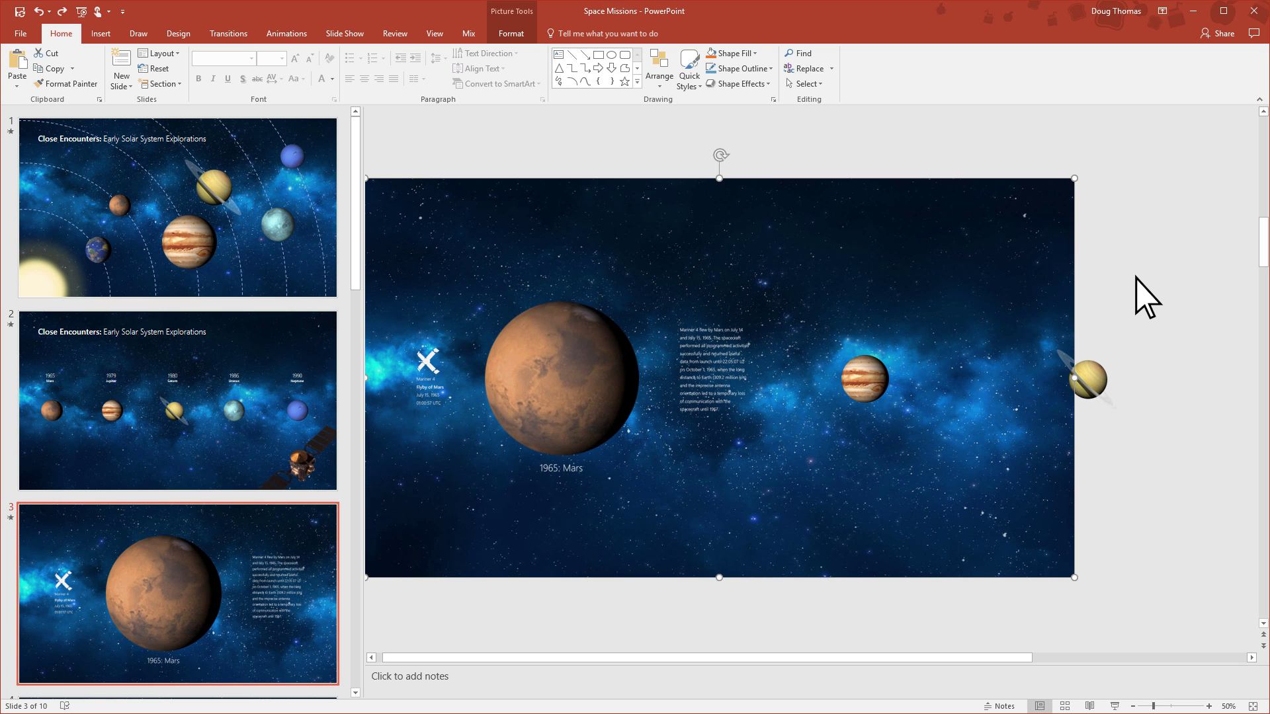
left_click_drag(360, 456, 290, 466)
key("alt+F10")
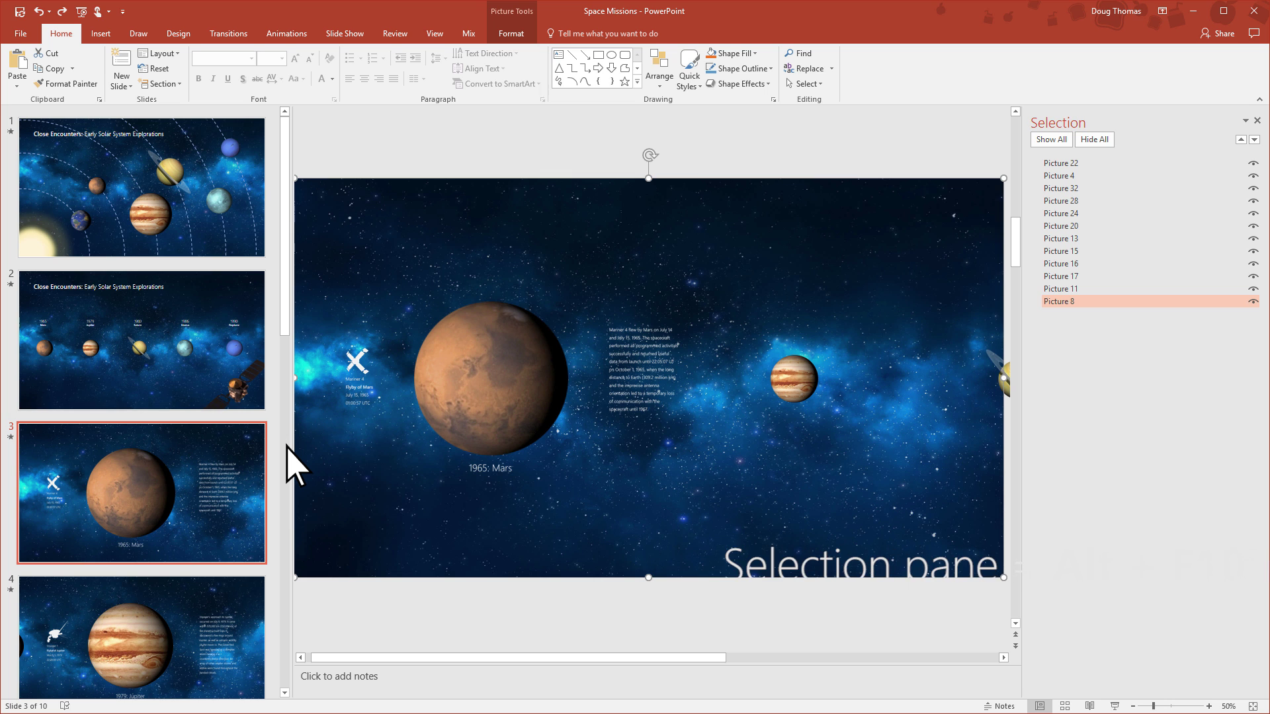
- Select Picture 17, the Mariner 4 text, the Jupiter overlay, Mars and Picture 28 in the Selection Pane
left_click_drag(286, 445, 158, 518)
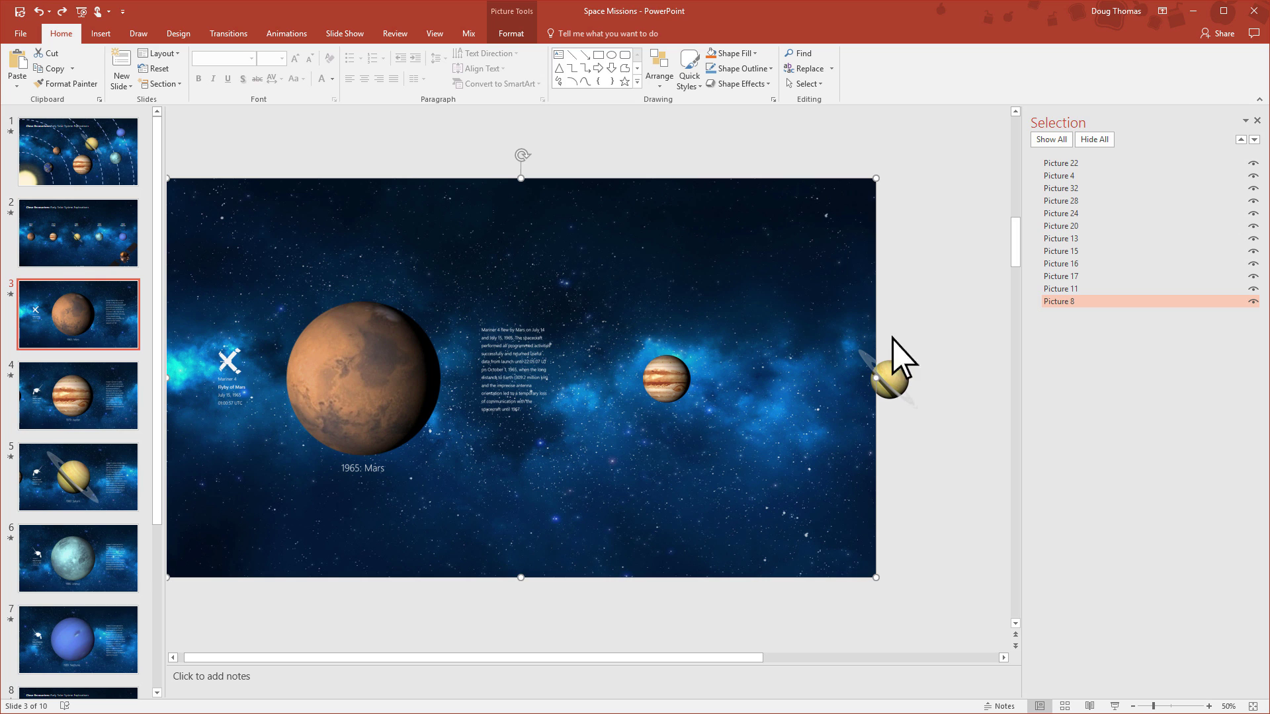
left_click(1084, 277)
left_click(1083, 264)
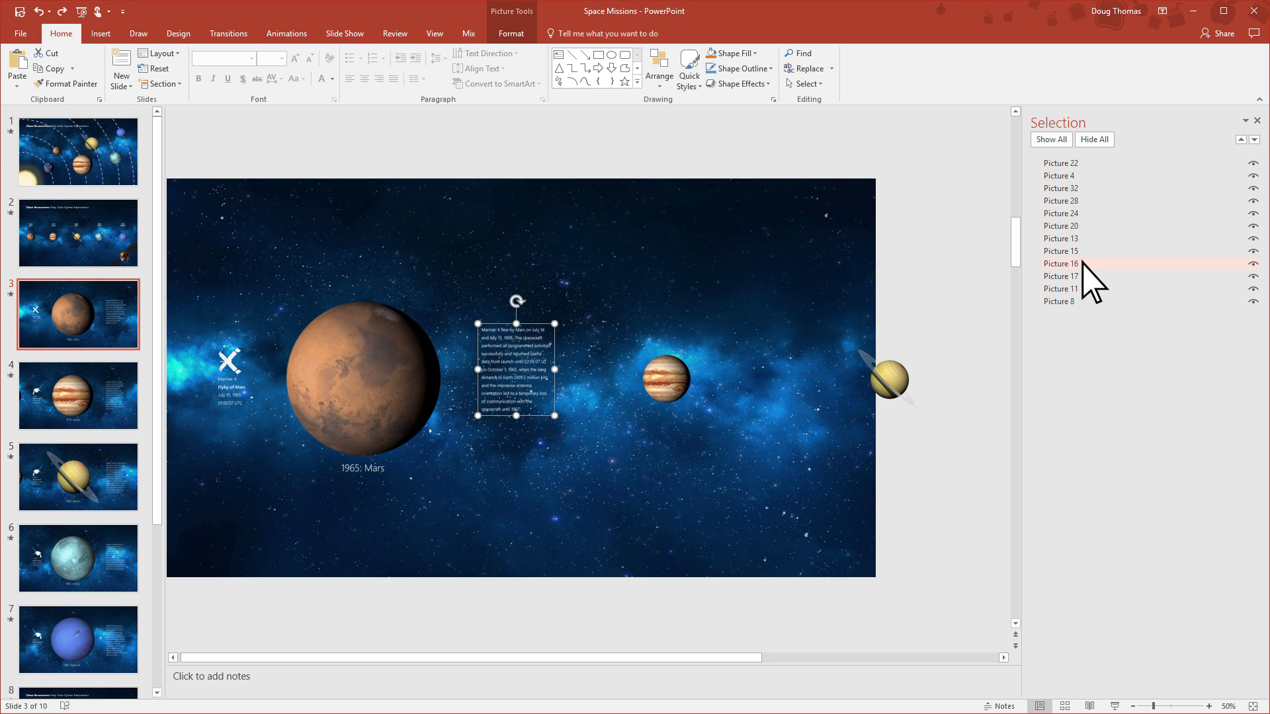
left_click(1084, 252)
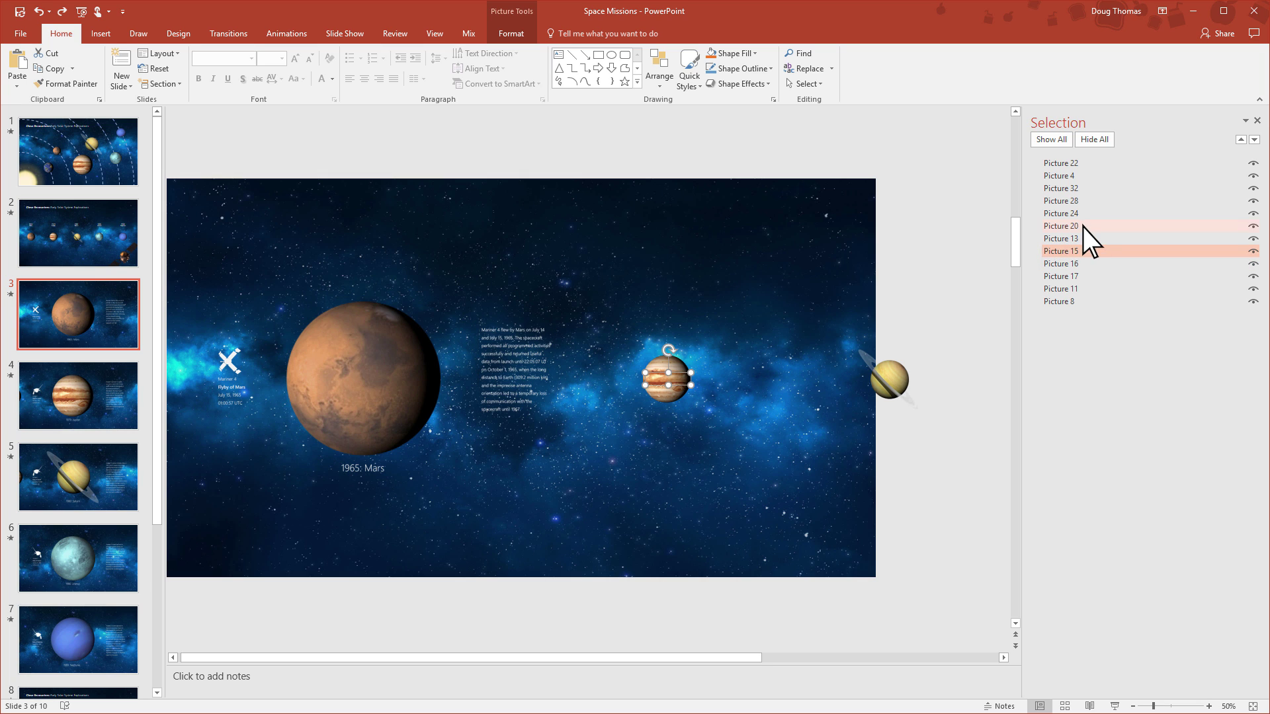
left_click(1083, 238)
left_click(1084, 201)
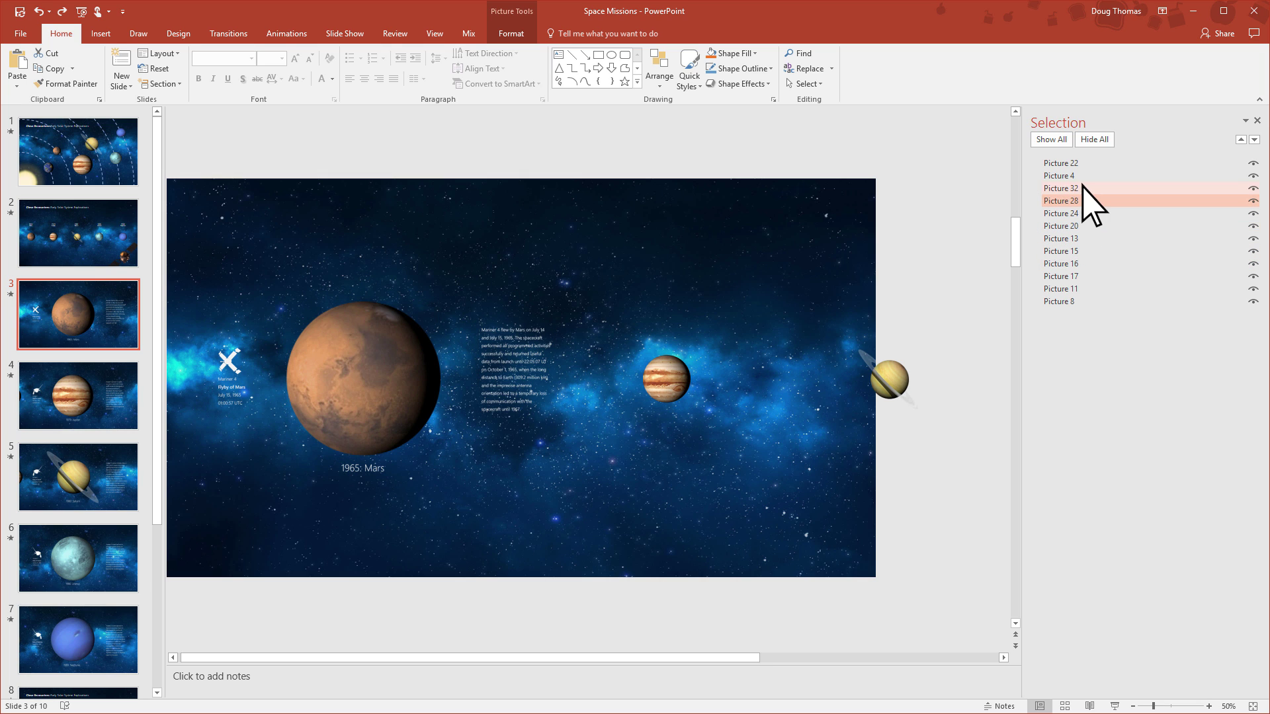
- Hide all pictures, then show the Saturn and Jupiter pictures again and zoom in on Jupiter
left_click(1094, 139)
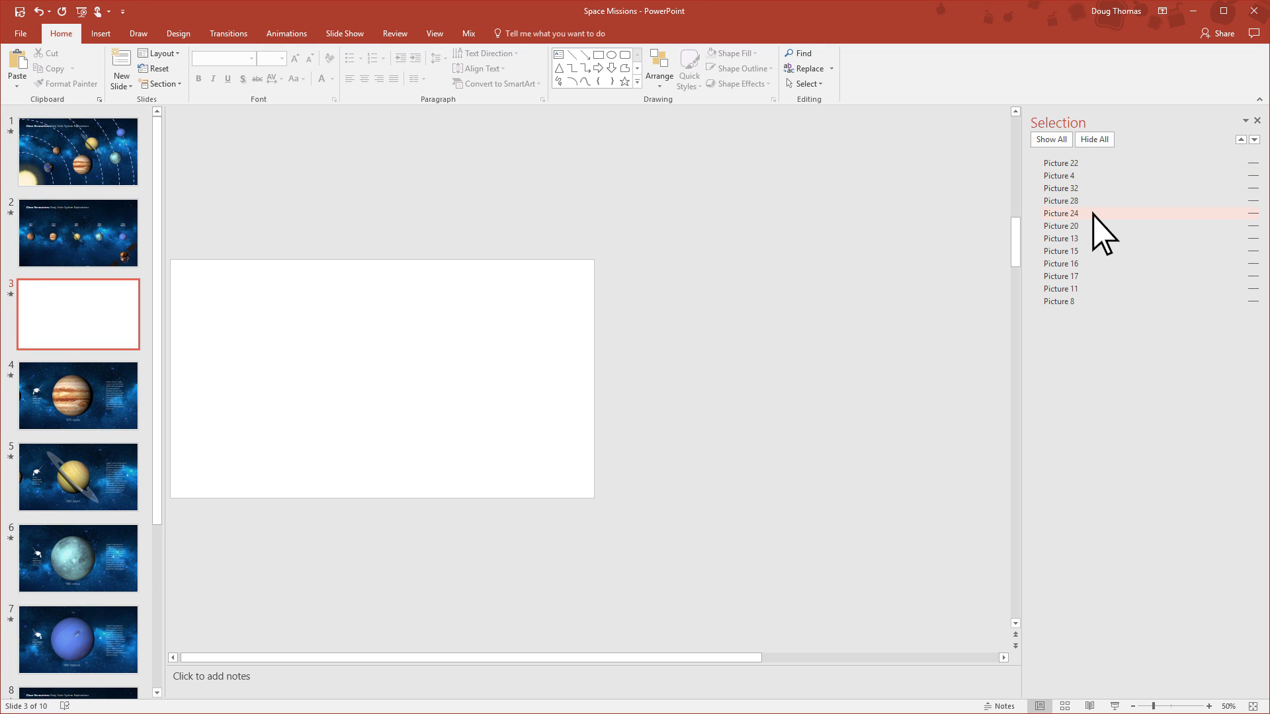
left_click(1094, 213)
left_click(1095, 162)
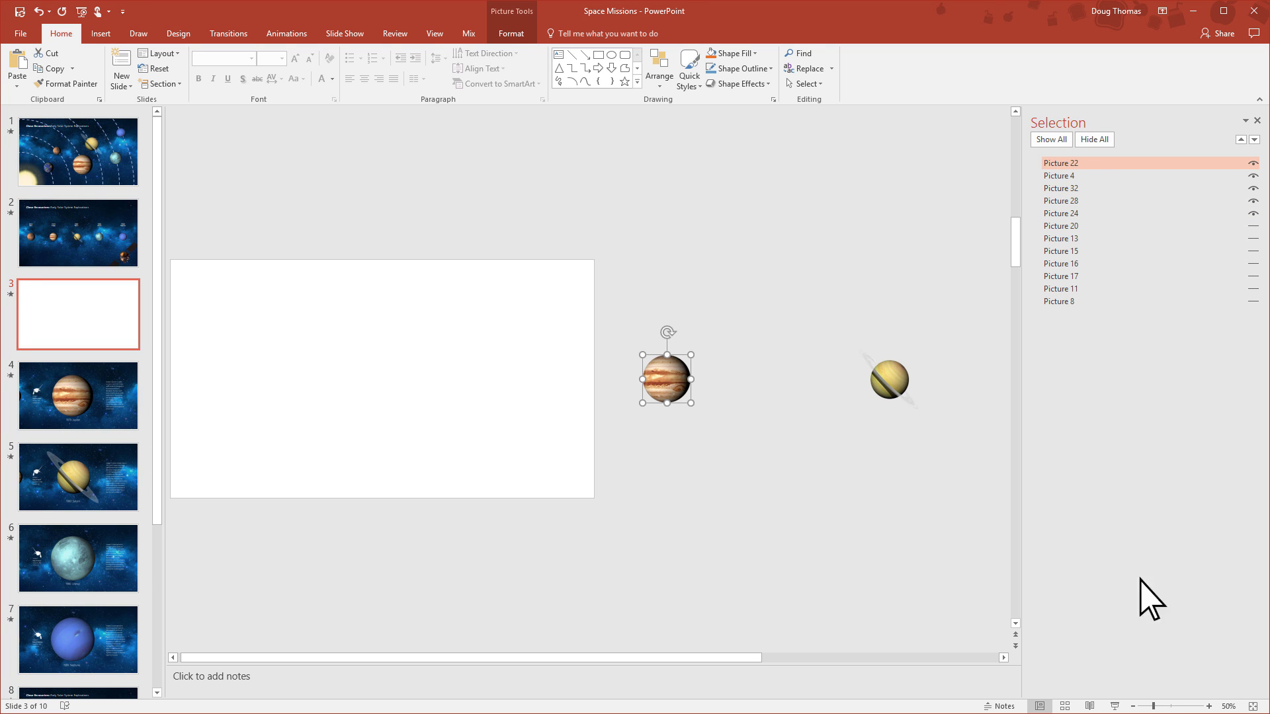
left_click_drag(1156, 693, 1179, 693)
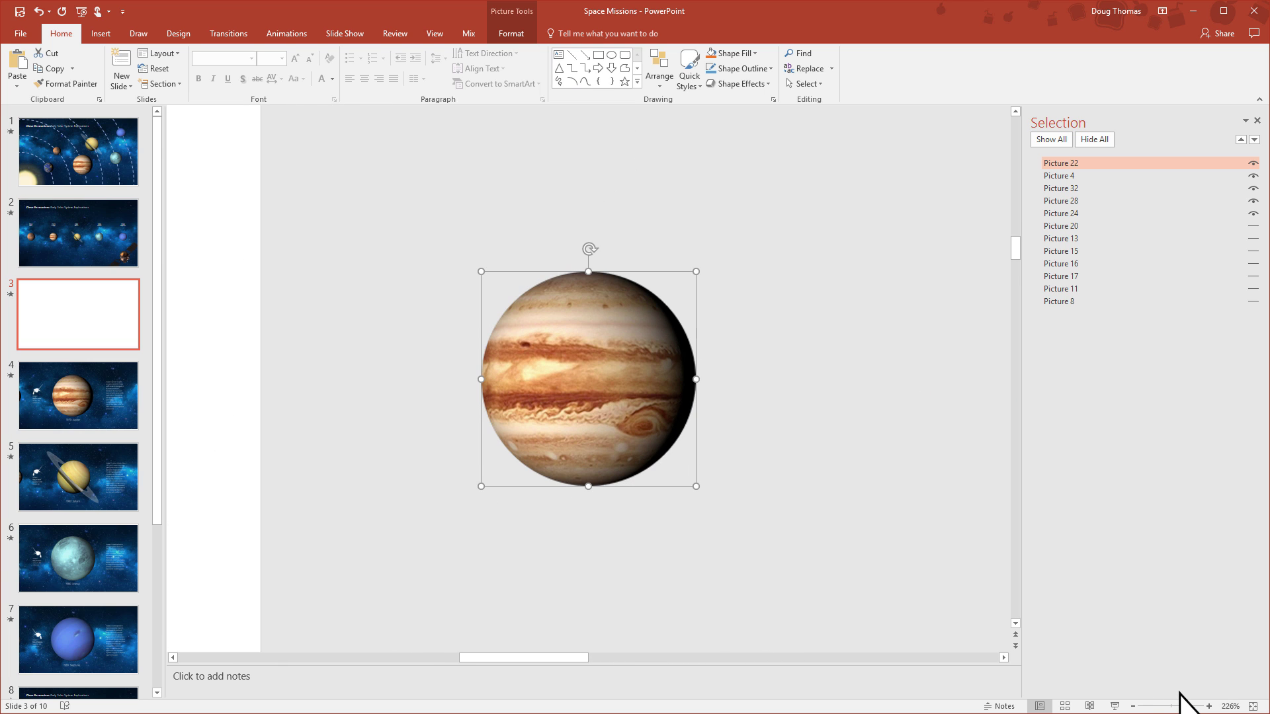
- Show all, then hide the Jupiter planet, Voyager, 1979: Jupiter title and Voyager description pictures
left_click(1049, 141)
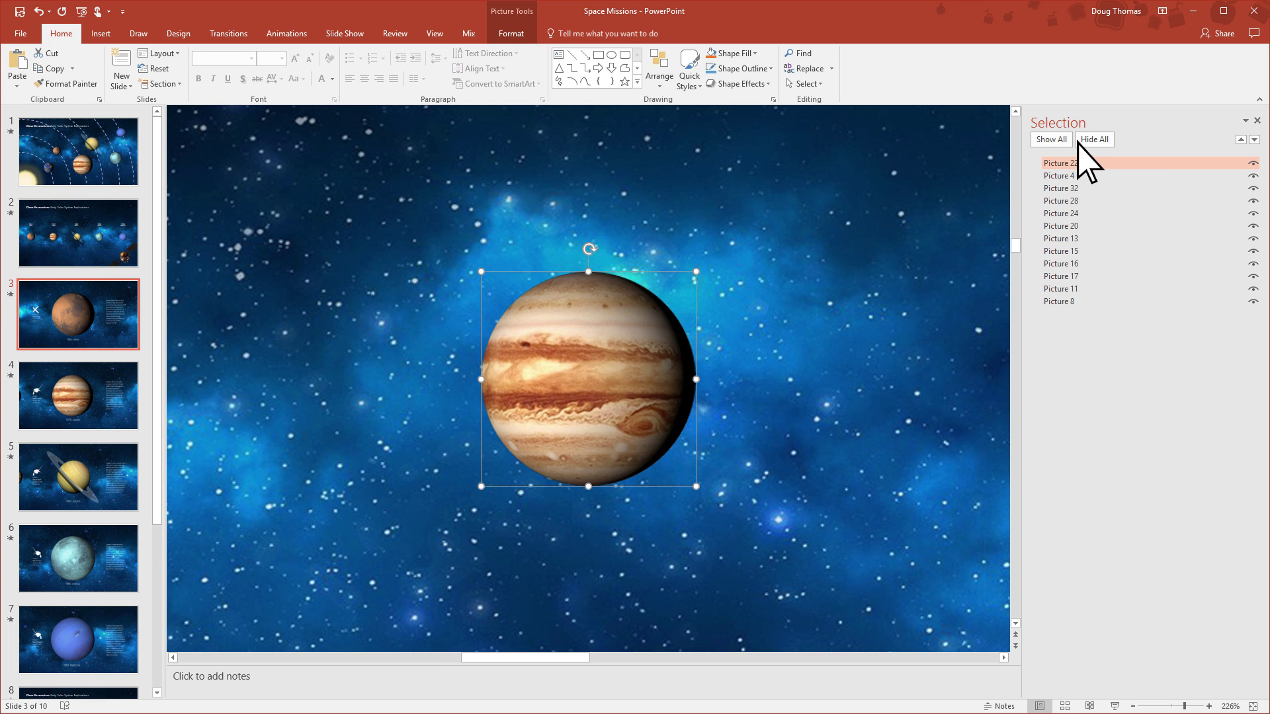
left_click(1254, 163)
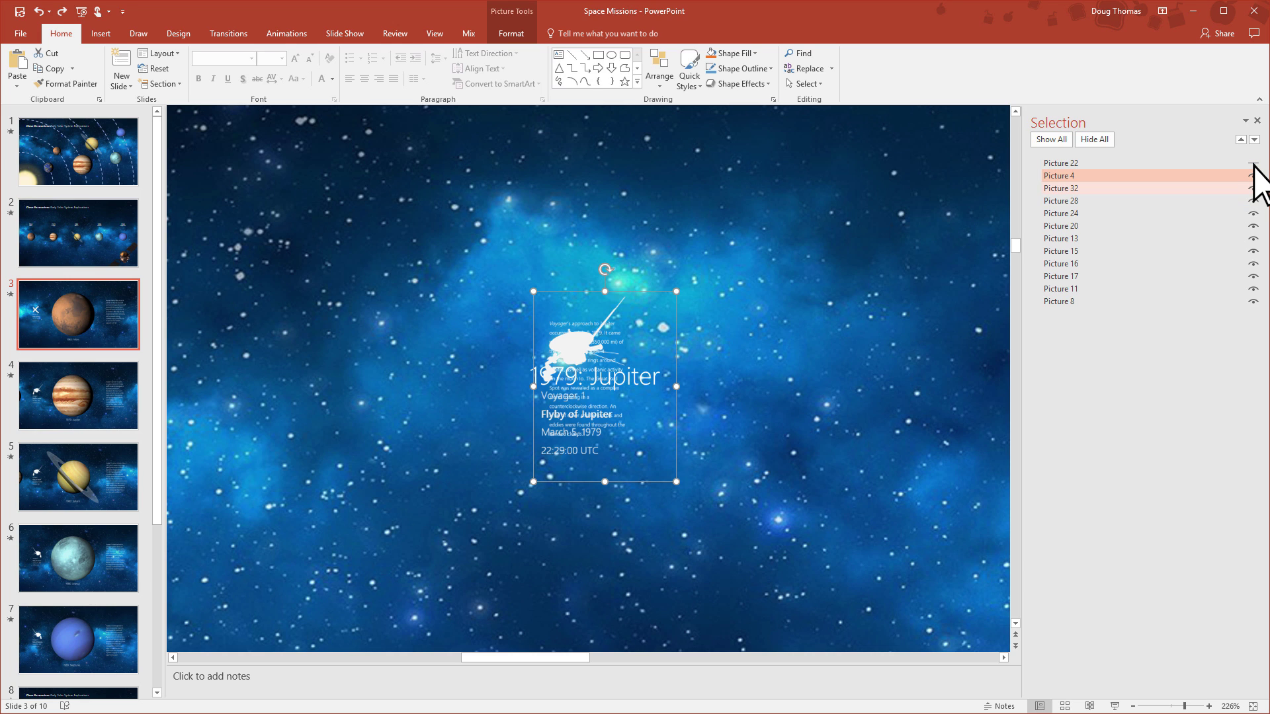
left_click(1253, 176)
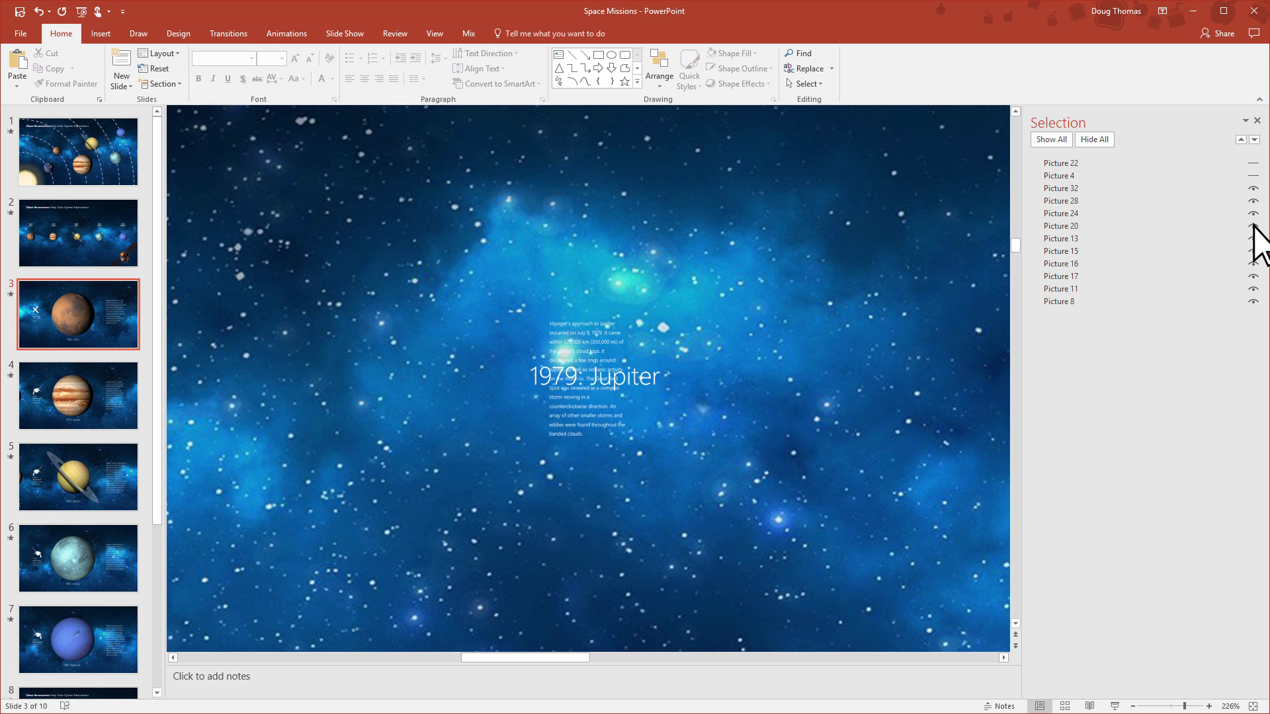
left_click(1252, 252)
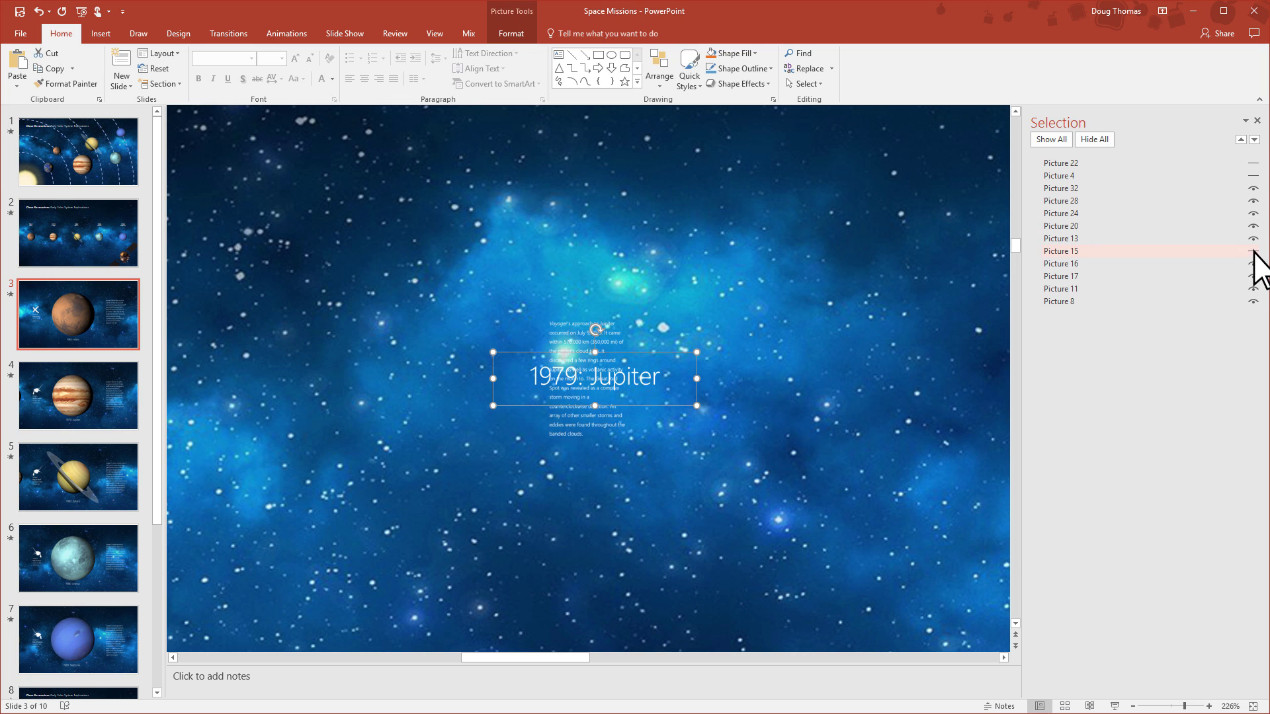
left_click(1253, 251)
left_click(1253, 277)
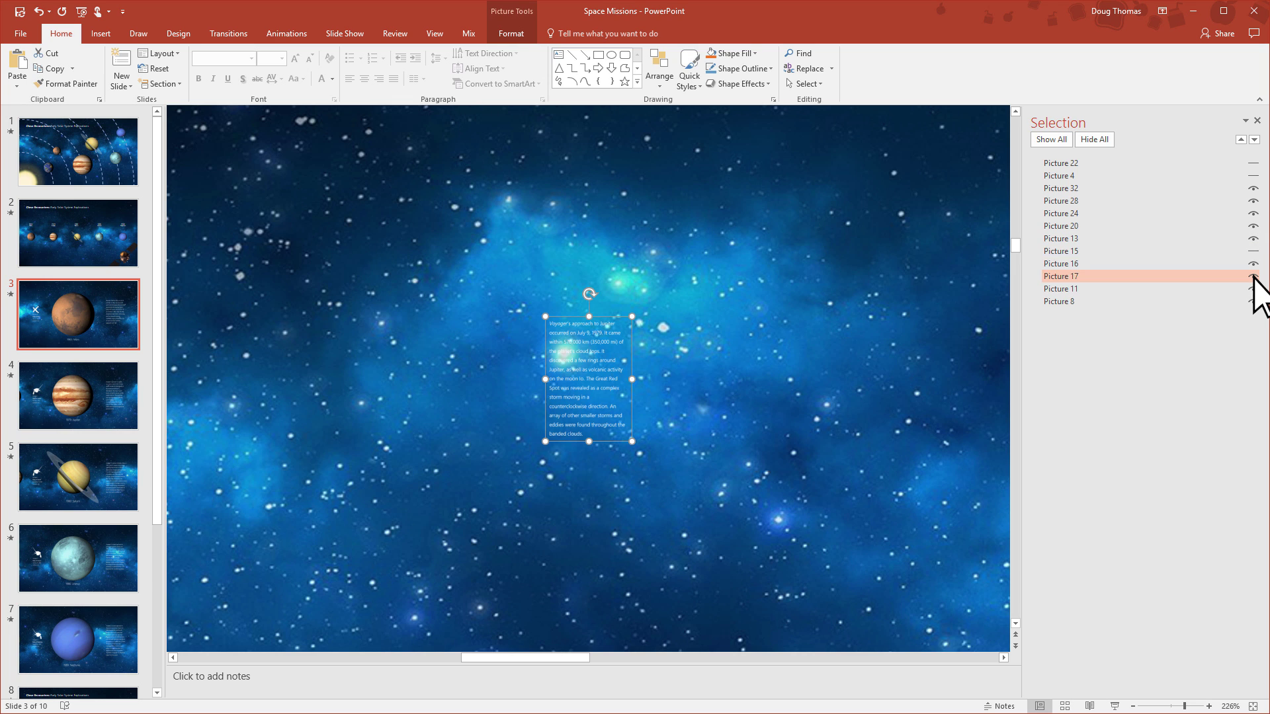
left_click(1254, 278)
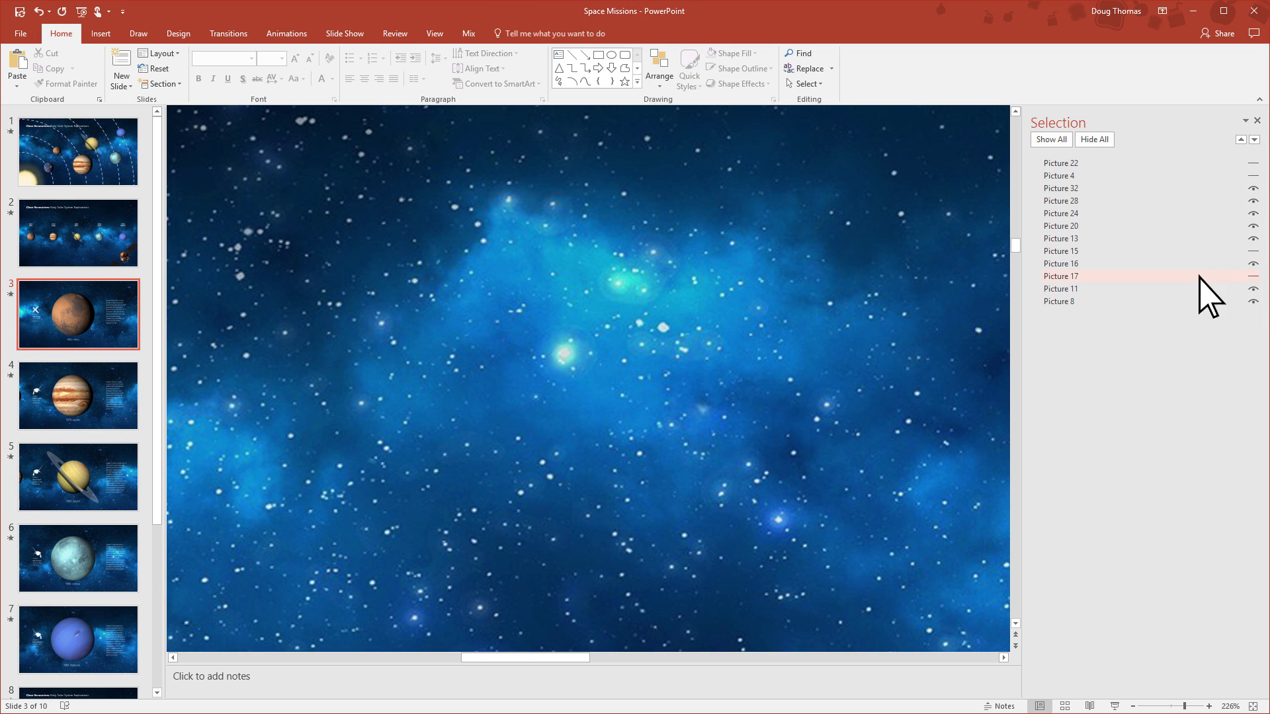
- Rename the Voyager description picture (Picture 17) to 'Jupiter Text'
left_click(1094, 277)
left_click(1073, 276)
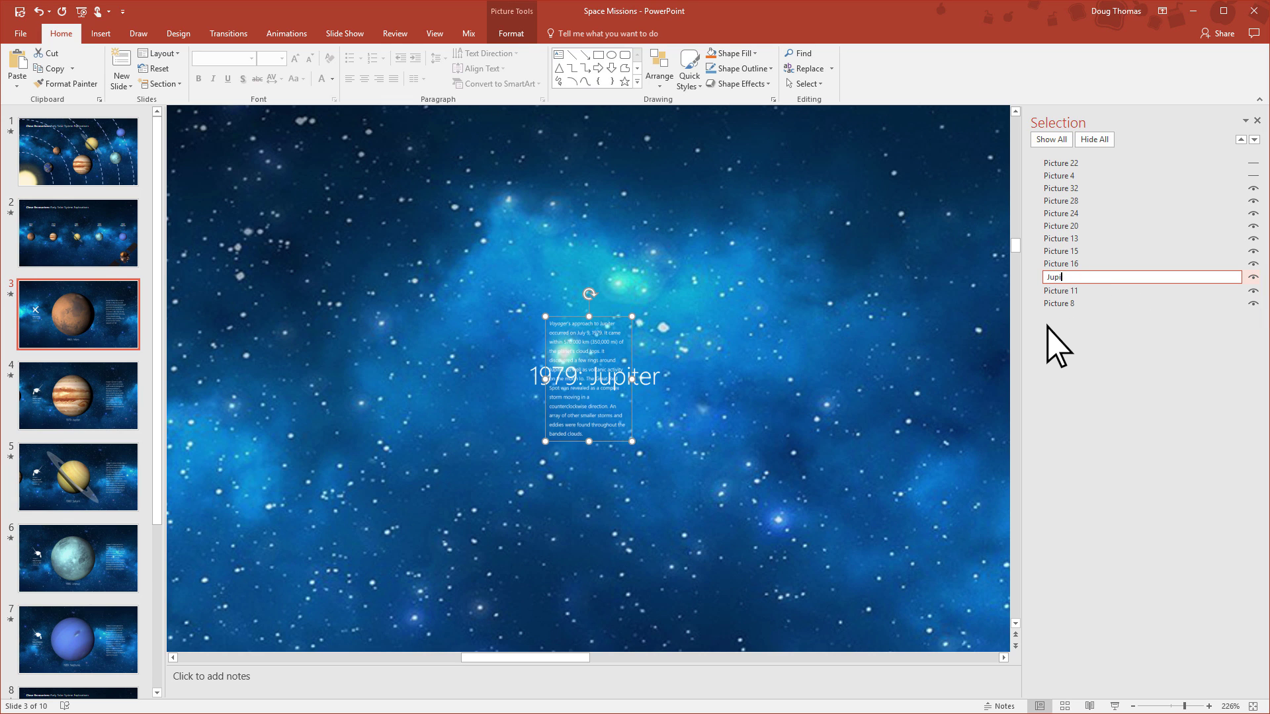
type("Jupiter Text")
key("Return")
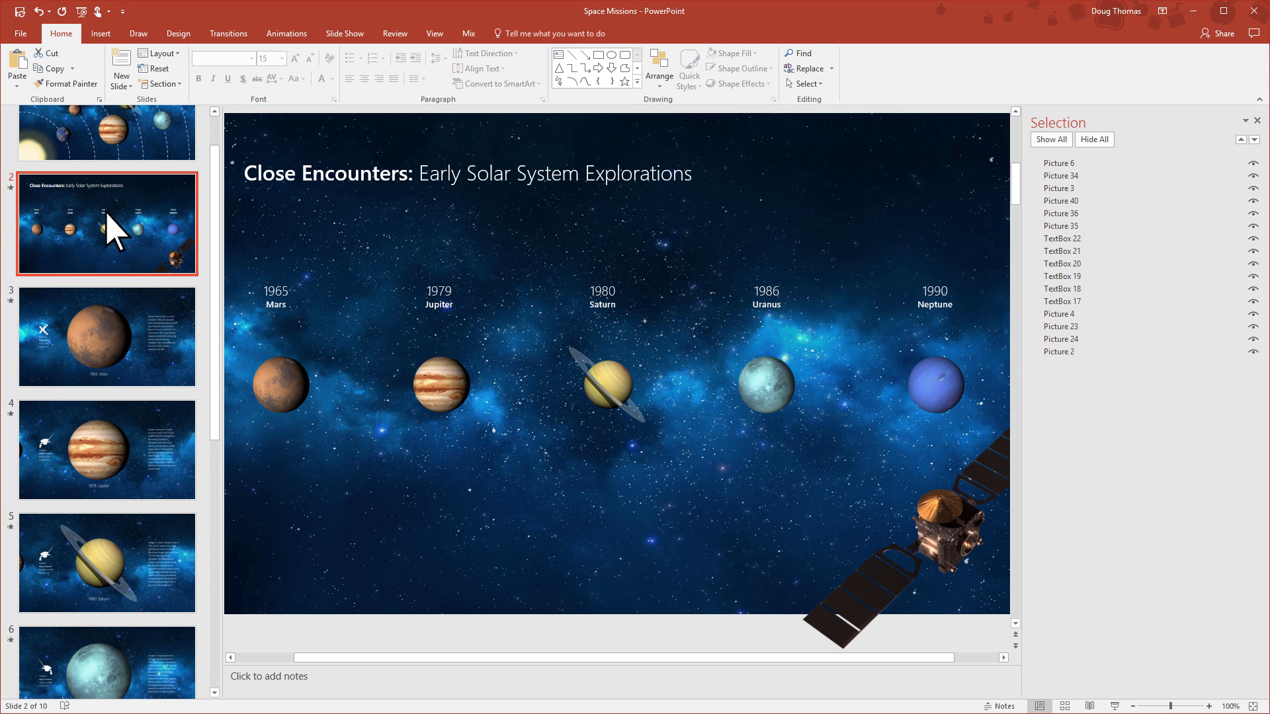
- Duplicate the planets overview slide and delete the copy's title box
right_click(90, 209)
left_click(101, 300)
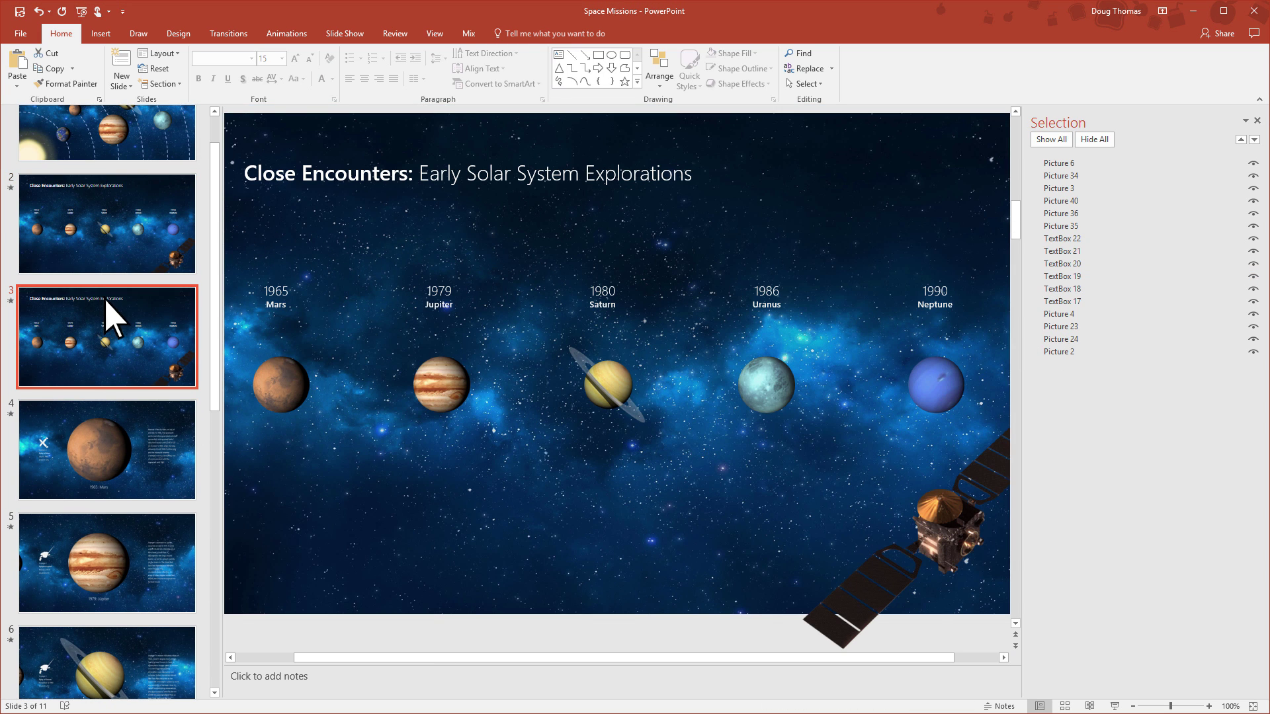
left_click(425, 180)
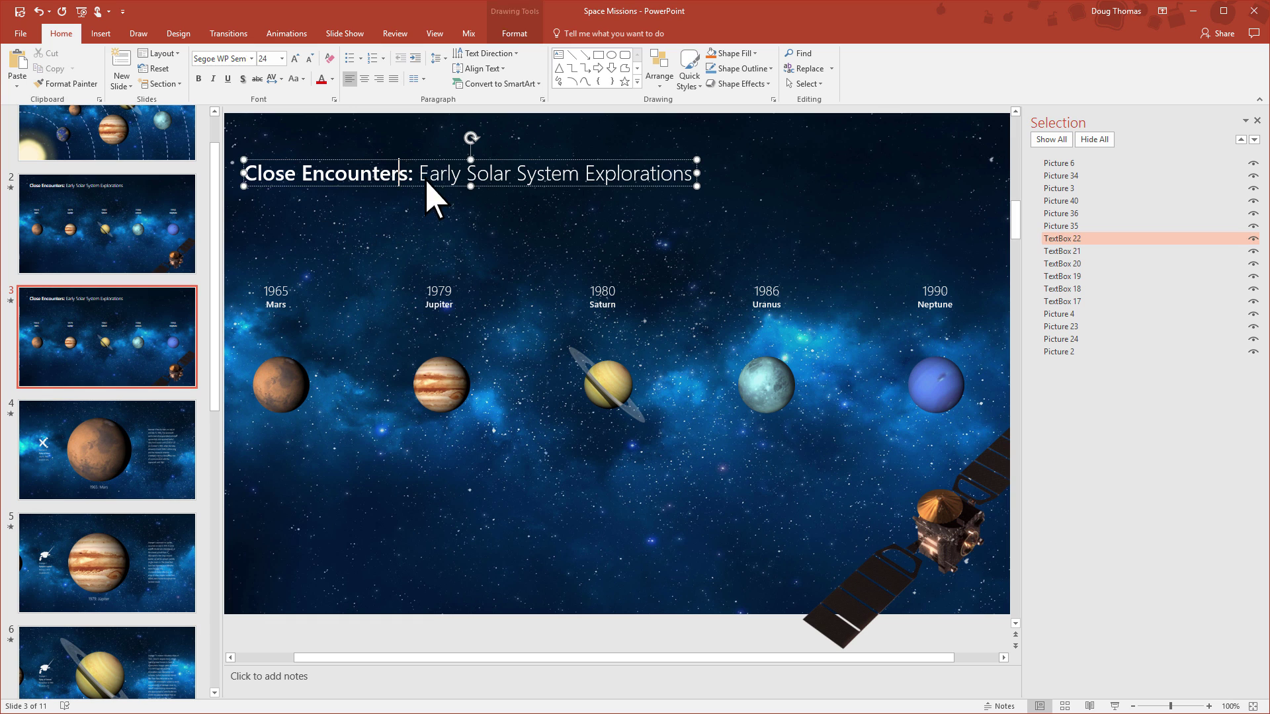
key("Escape")
key("Delete")
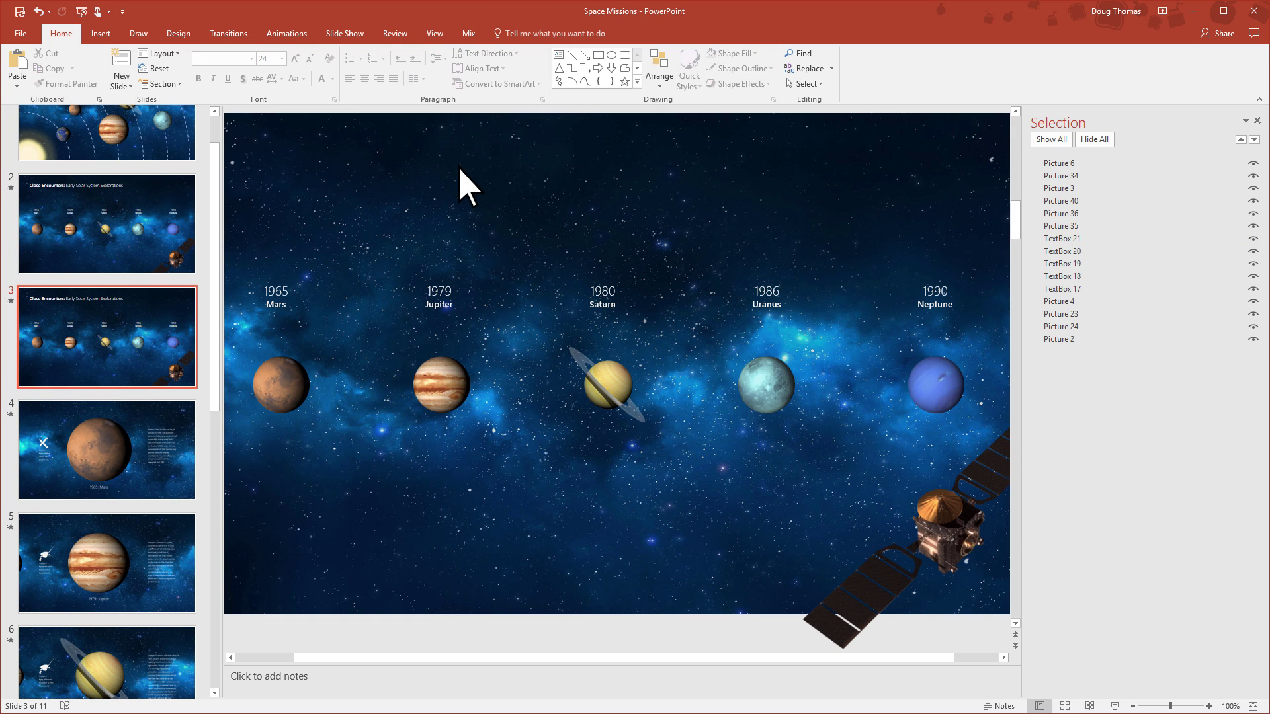
- Delete the satellite image and the Neptune, Uranus, Saturn, Jupiter and Mars year labels
double_click(943, 522)
key("Delete")
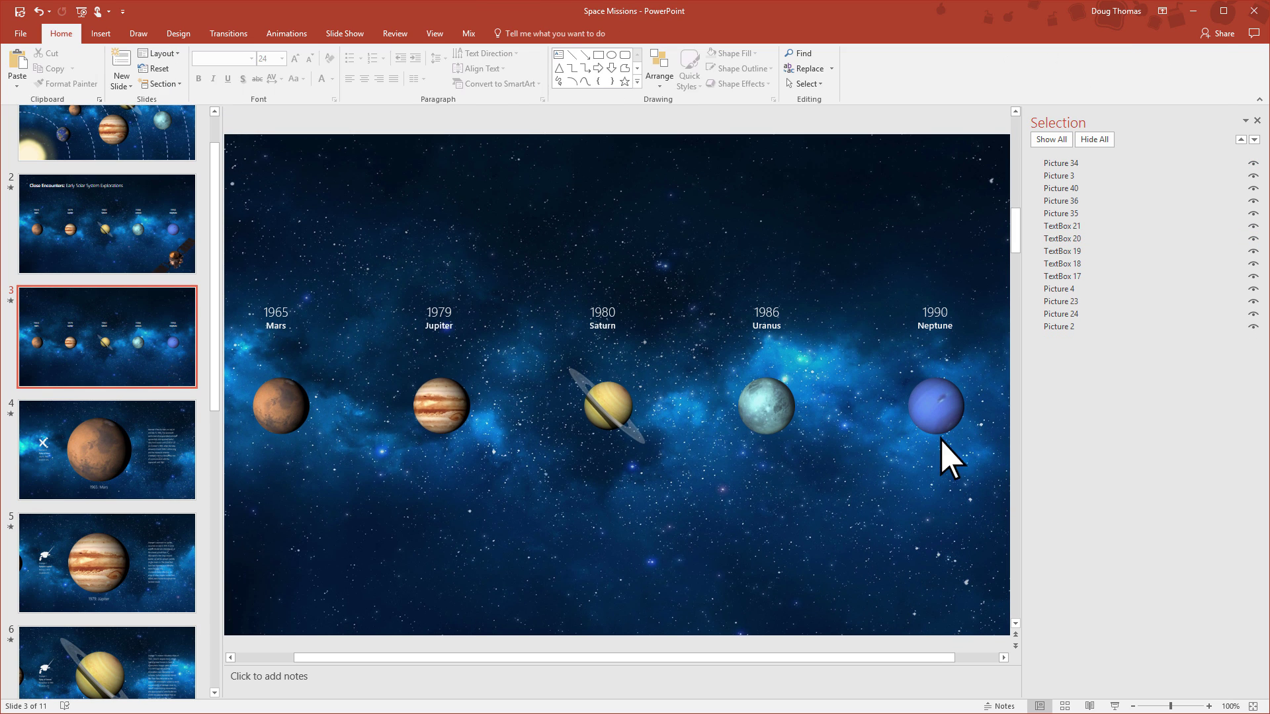
left_click(944, 324)
key("Delete")
left_click(783, 321)
key("Delete")
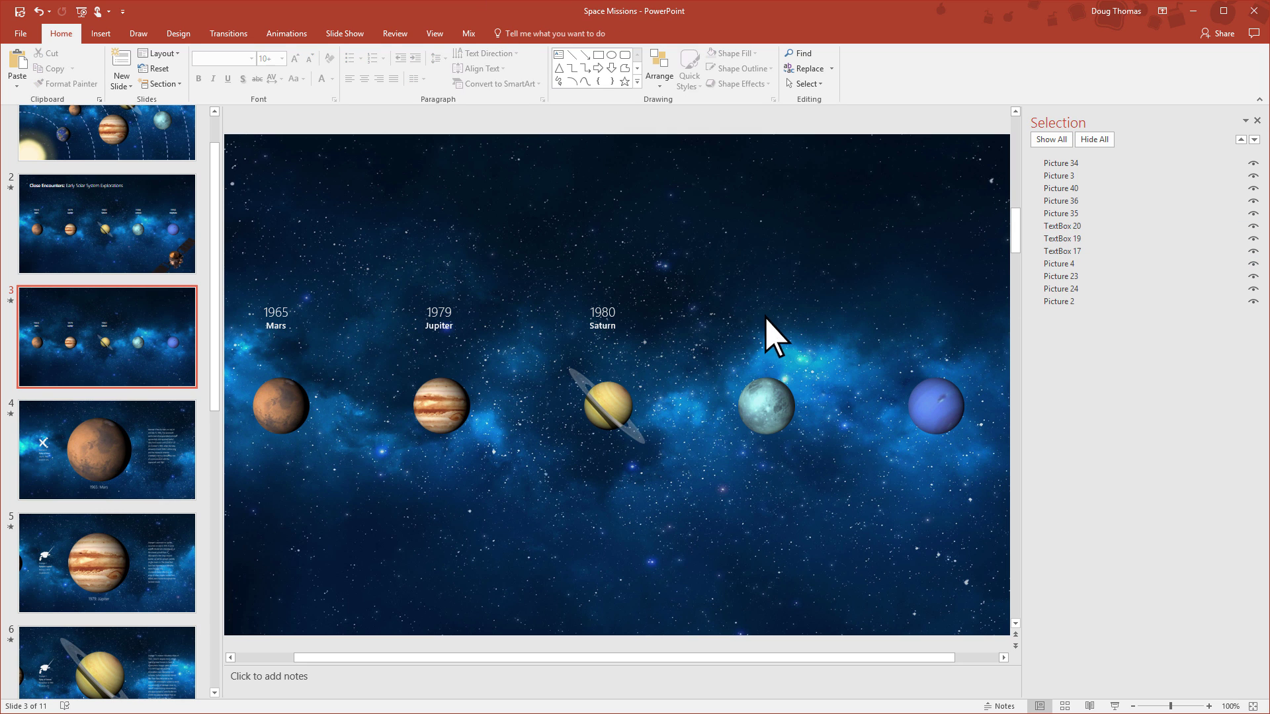
left_click(603, 322)
key("Delete")
left_click(445, 321)
key("Delete")
left_click(282, 329)
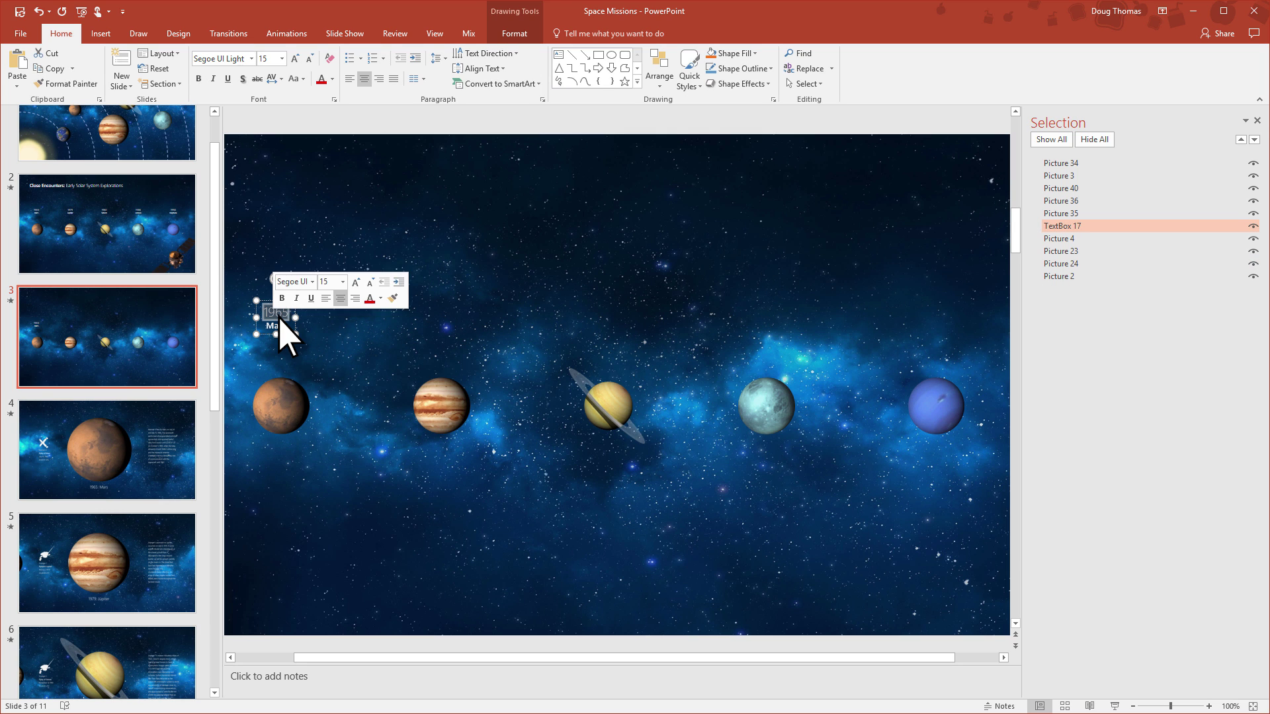
key("Delete")
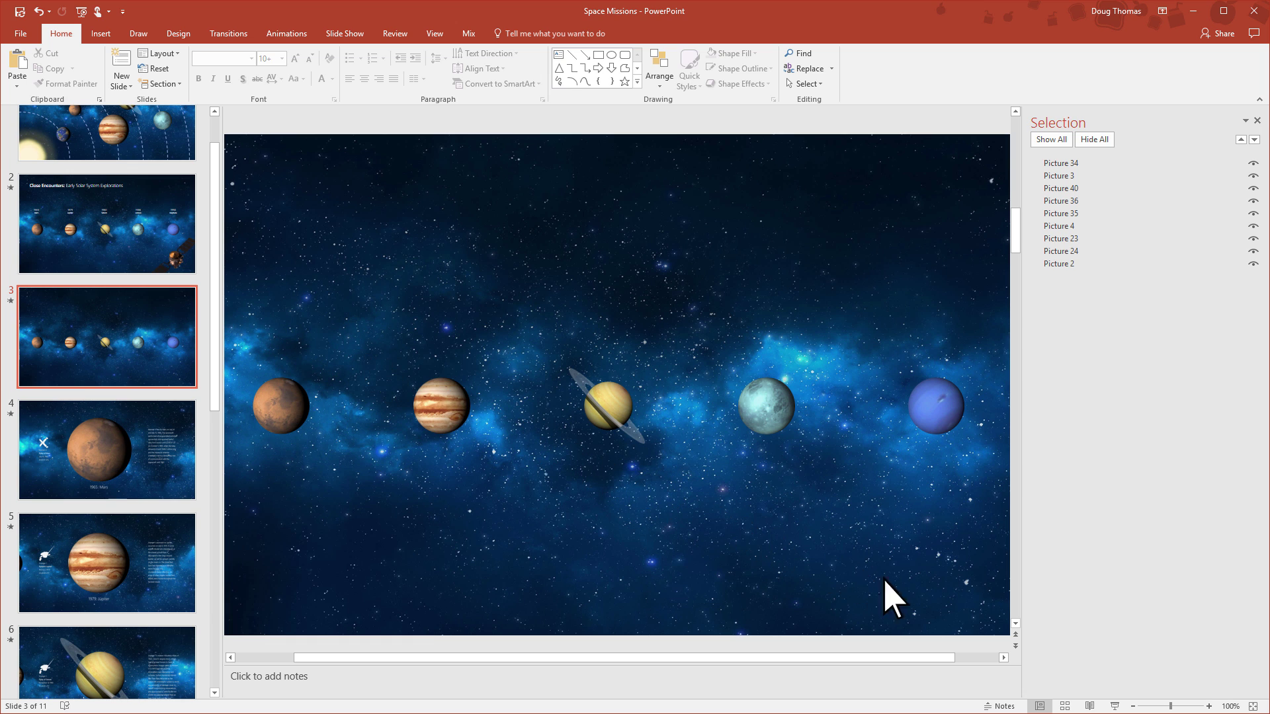
- Drag Jupiter, Saturn, Uranus and Neptune together past the right edge, then centre Mars
left_click_drag(1169, 707, 1146, 707)
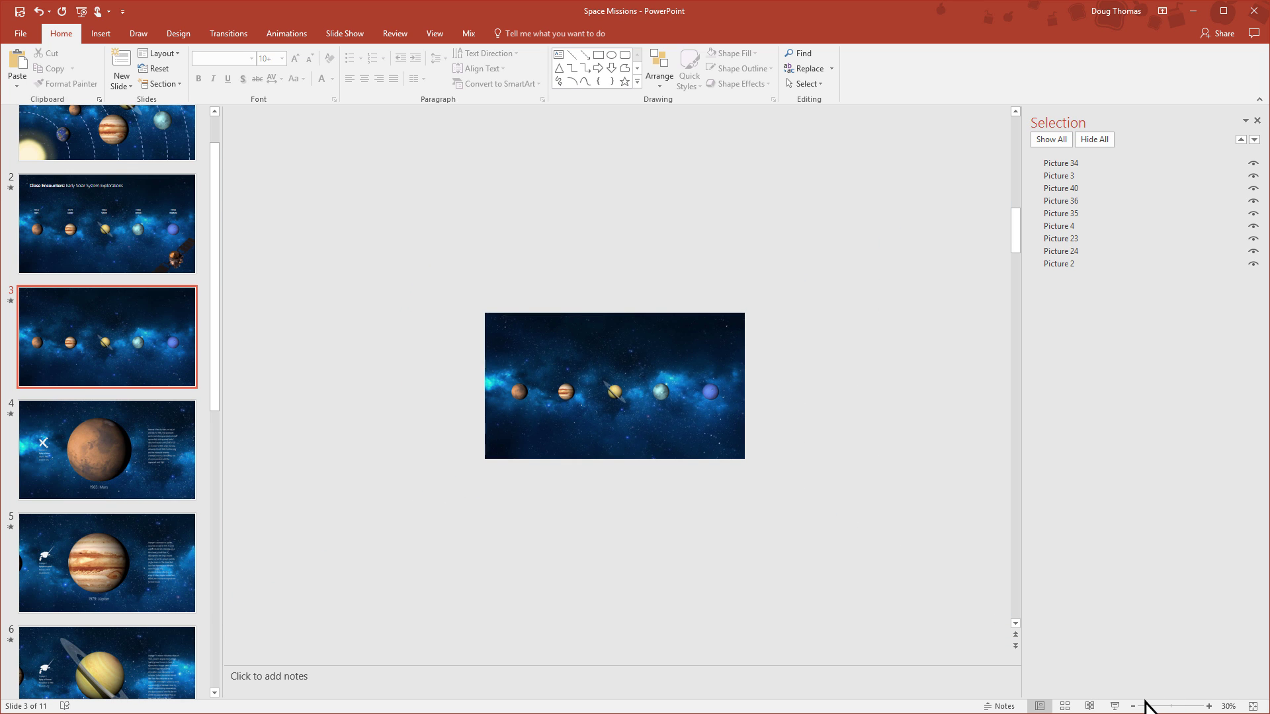
left_click(565, 393)
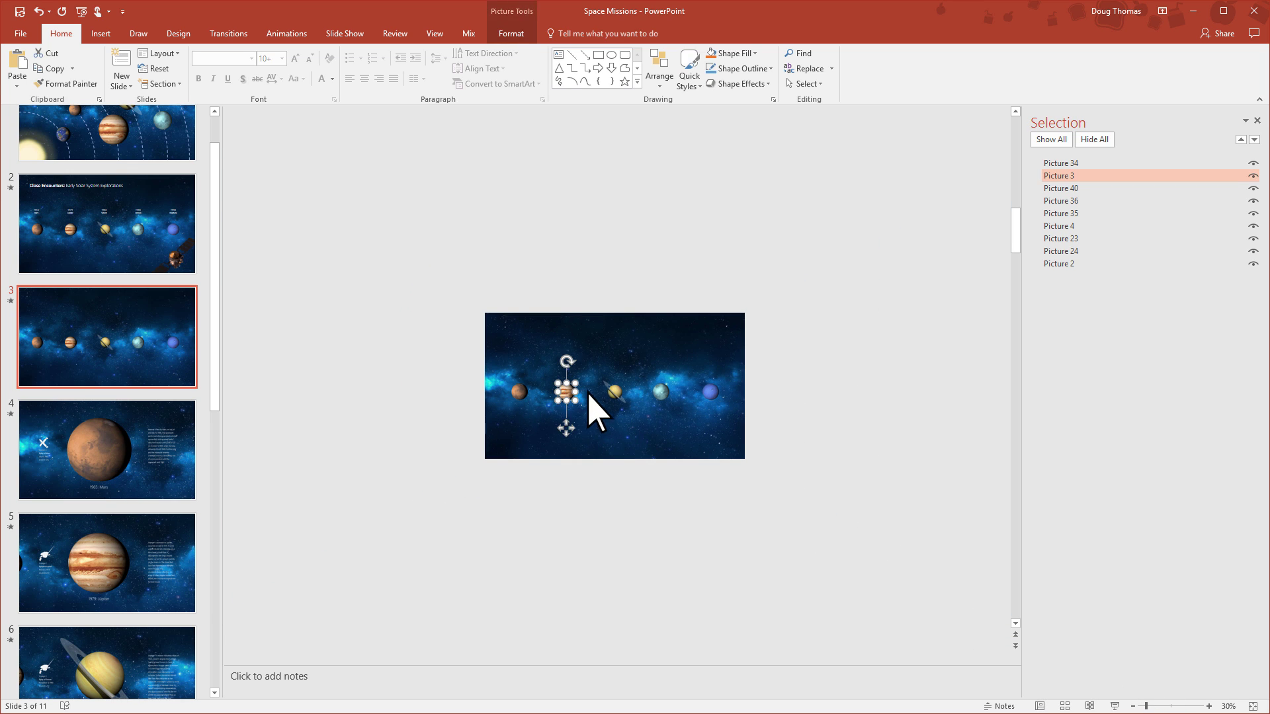
left_click(613, 391, "shift")
left_click(660, 391, "shift")
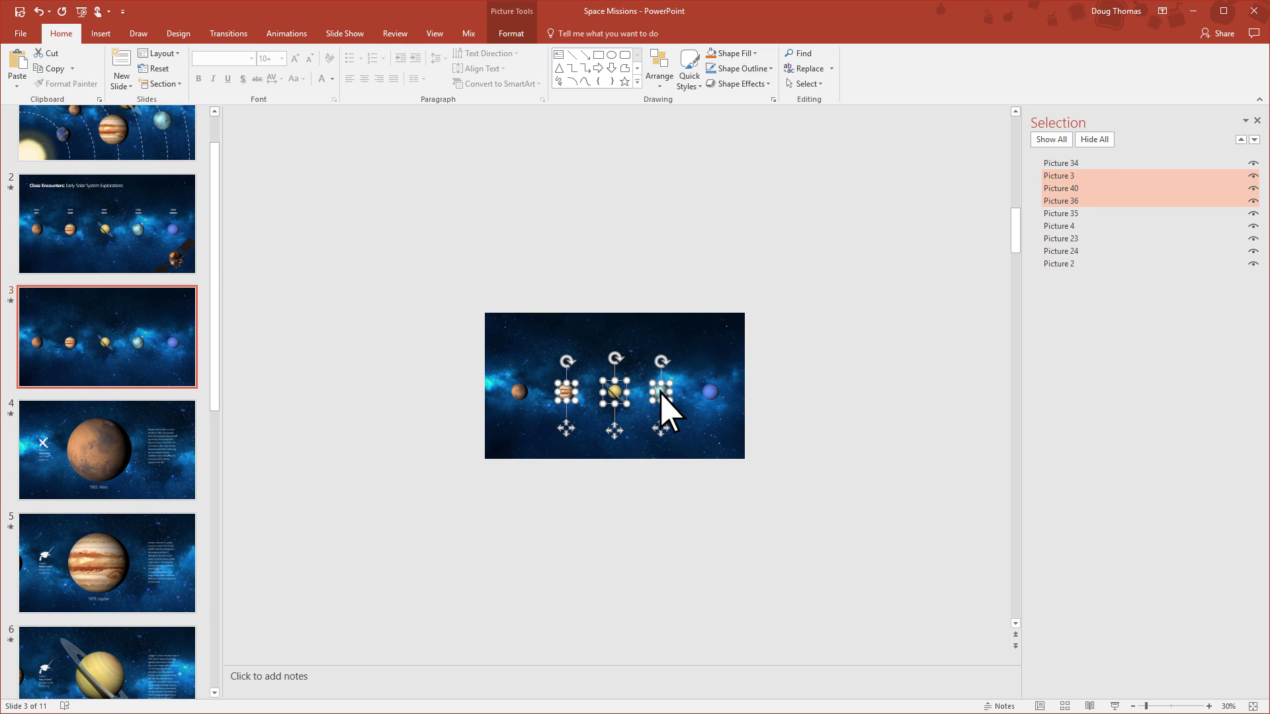
left_click(711, 393, "shift")
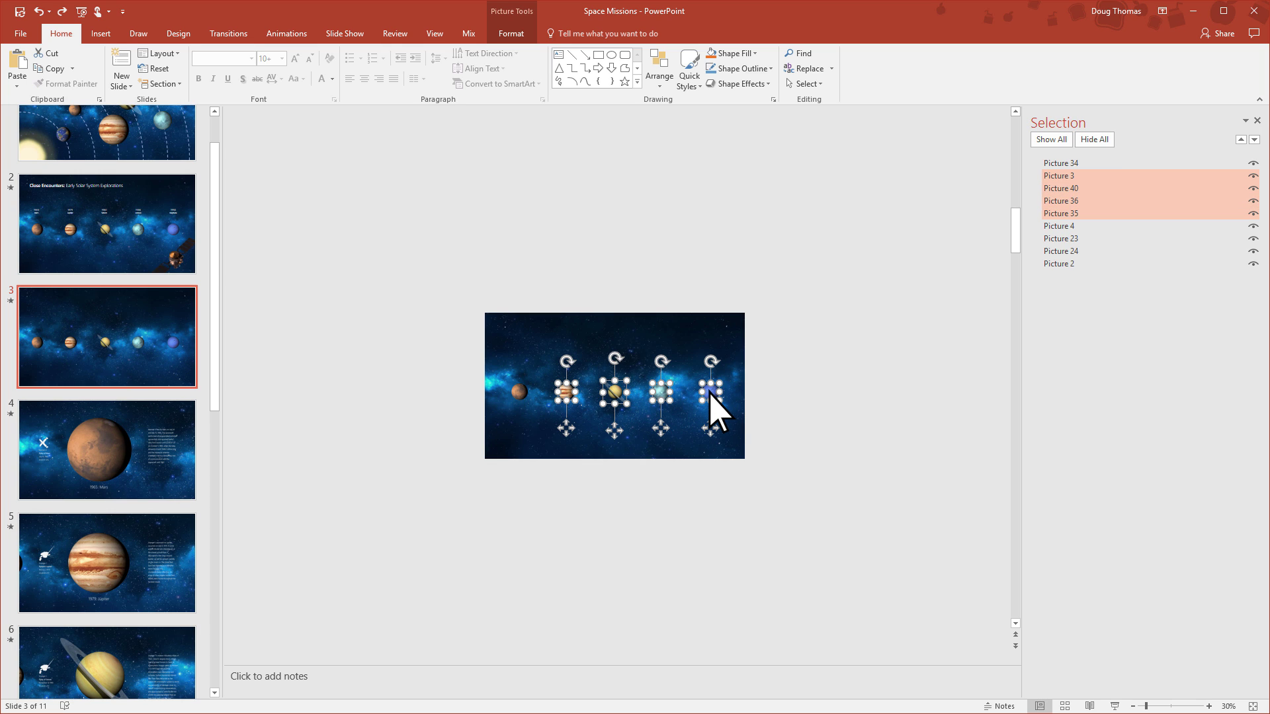
left_click_drag(710, 391, 883, 389)
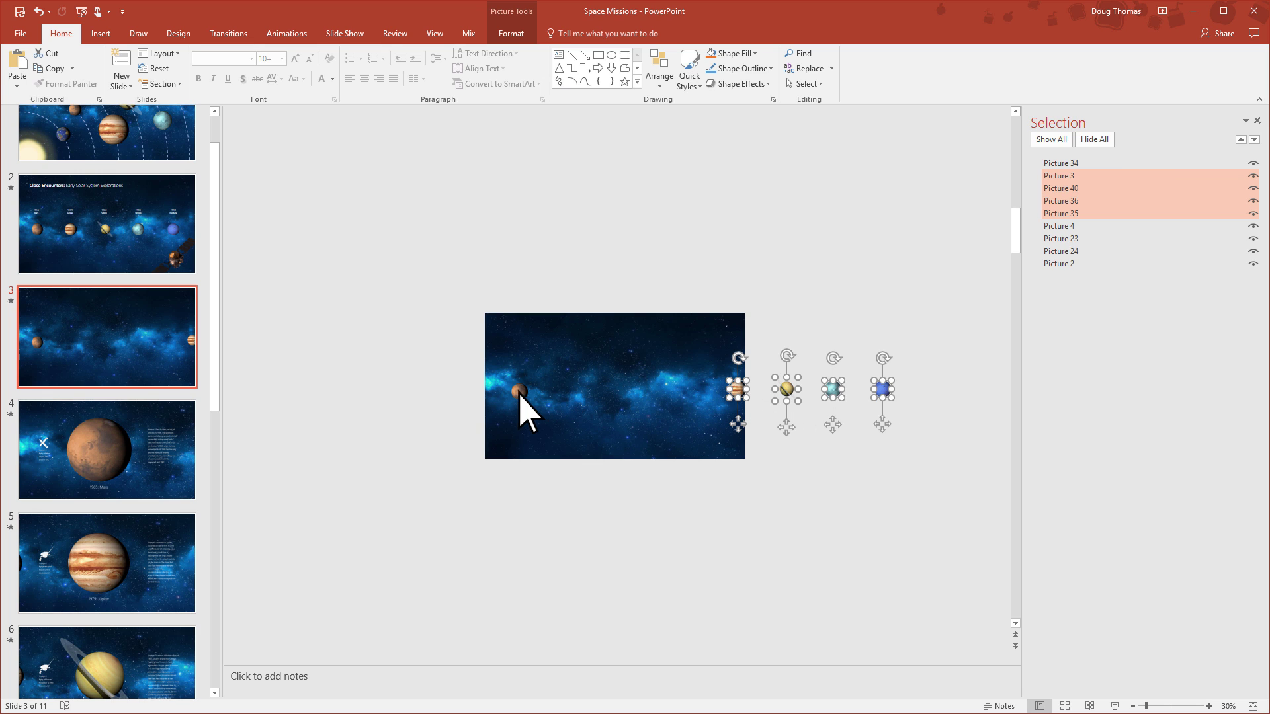
left_click_drag(522, 395, 614, 397)
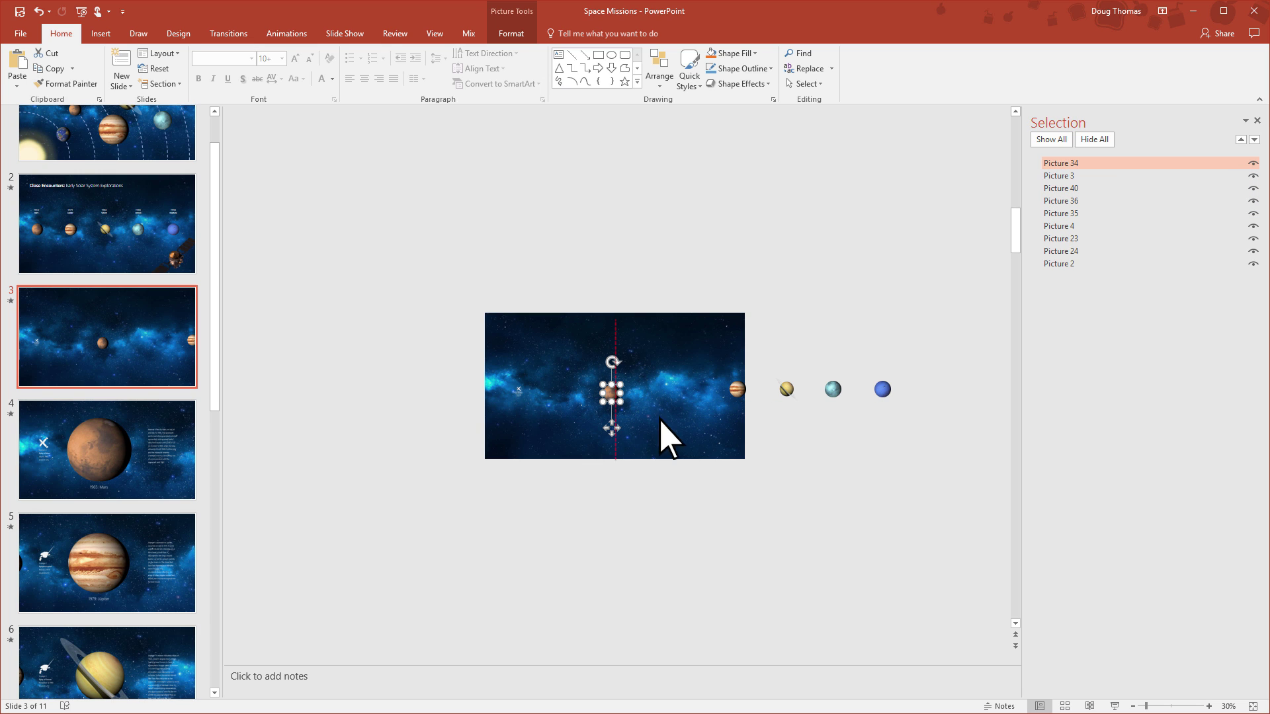
- At 100% zoom, enlarge Mars by dragging its corner handles outward
left_click(1228, 706)
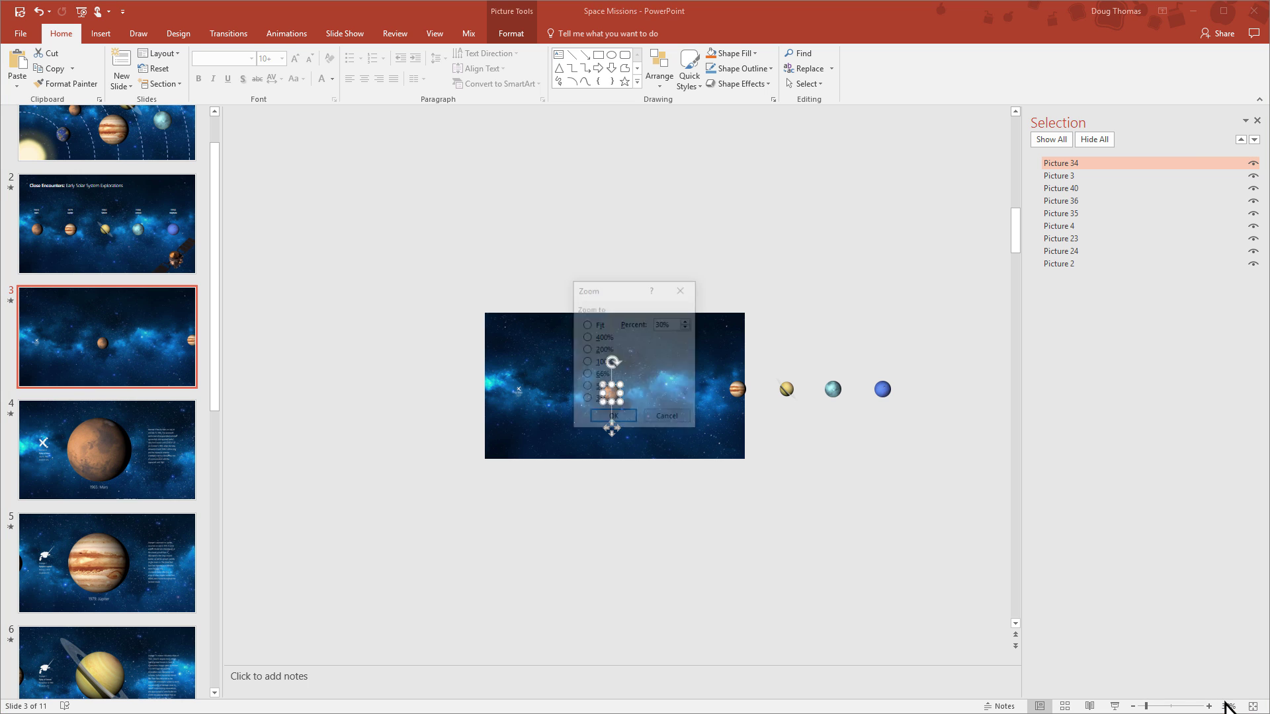
left_click(586, 362)
left_click(613, 418)
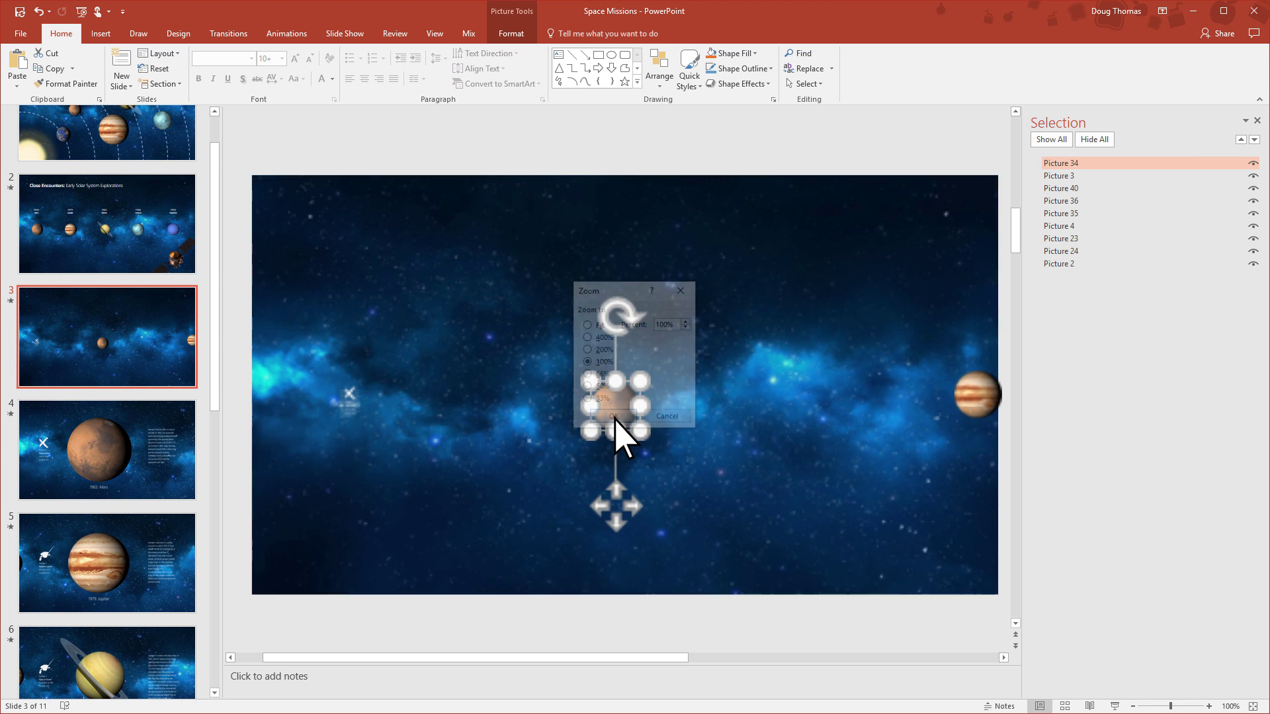
left_click_drag(646, 380, 793, 249)
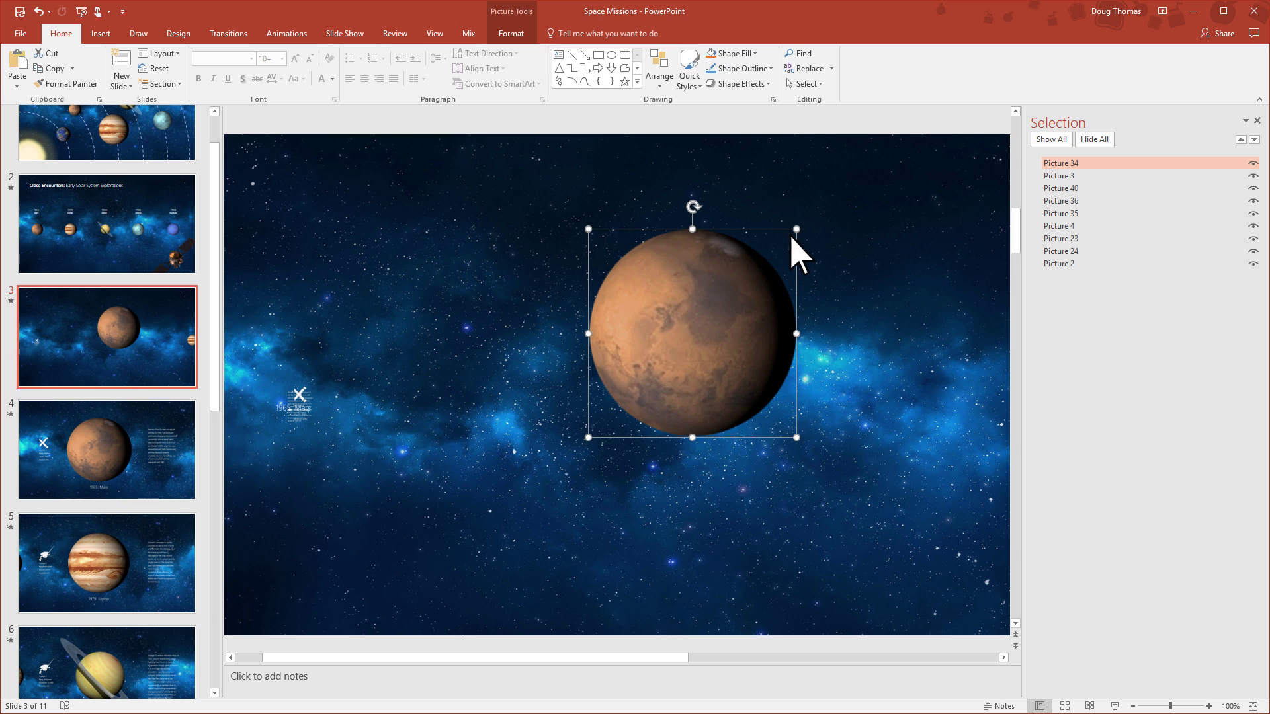
left_click_drag(589, 435, 483, 549)
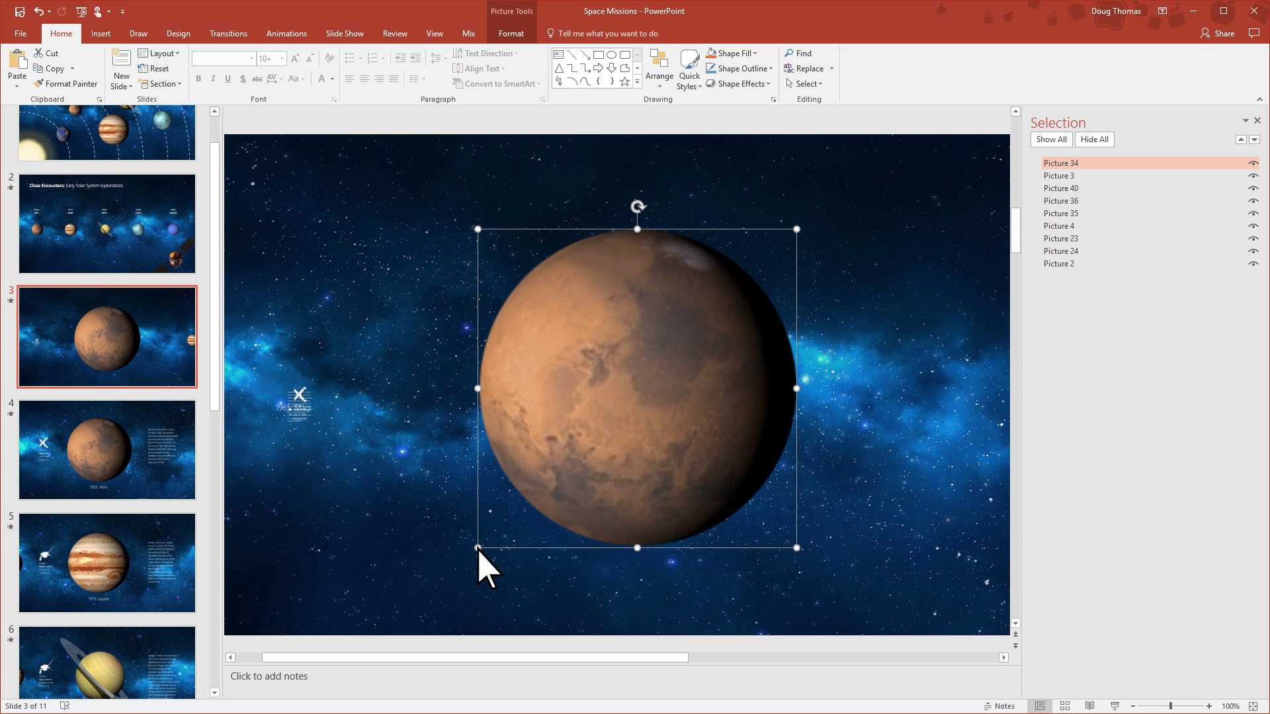
- Enlarge the Mariner 4 caption, move 1965: Mars to bottom centre, and widen the description text
left_click(299, 401)
left_click_drag(299, 401, 390, 345)
left_click(293, 406)
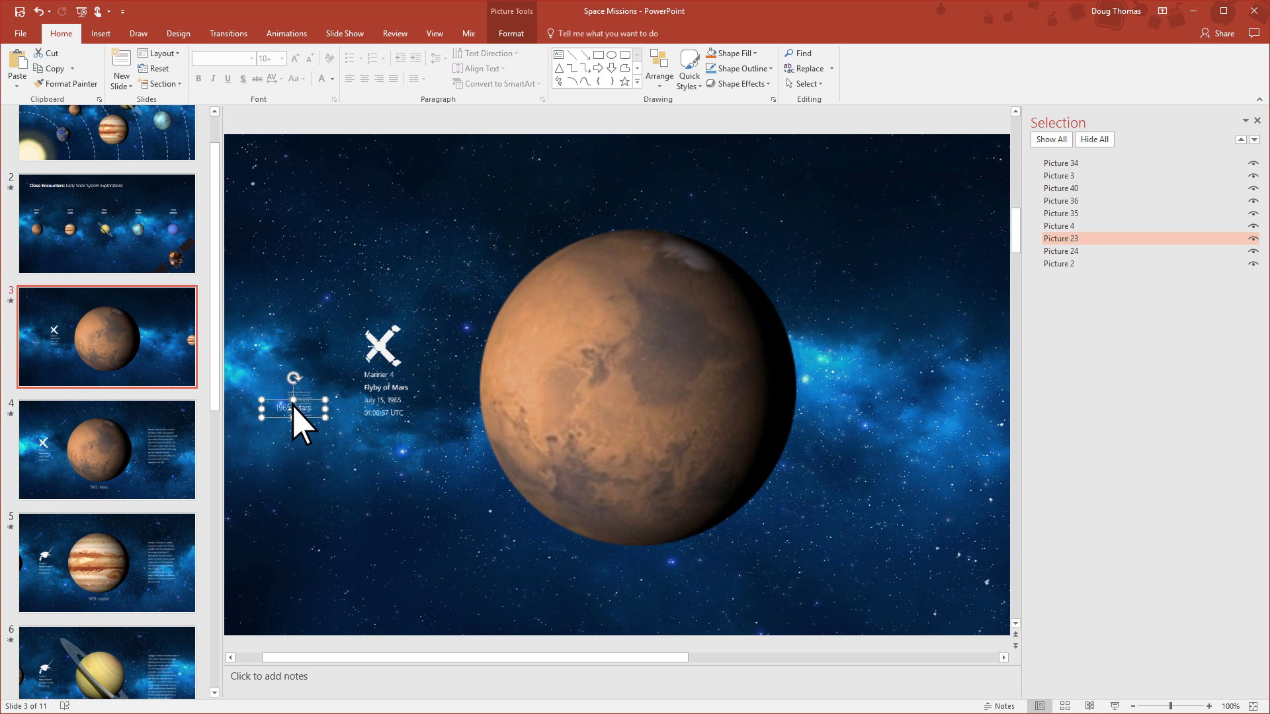
left_click_drag(294, 410, 637, 589)
key("Tab")
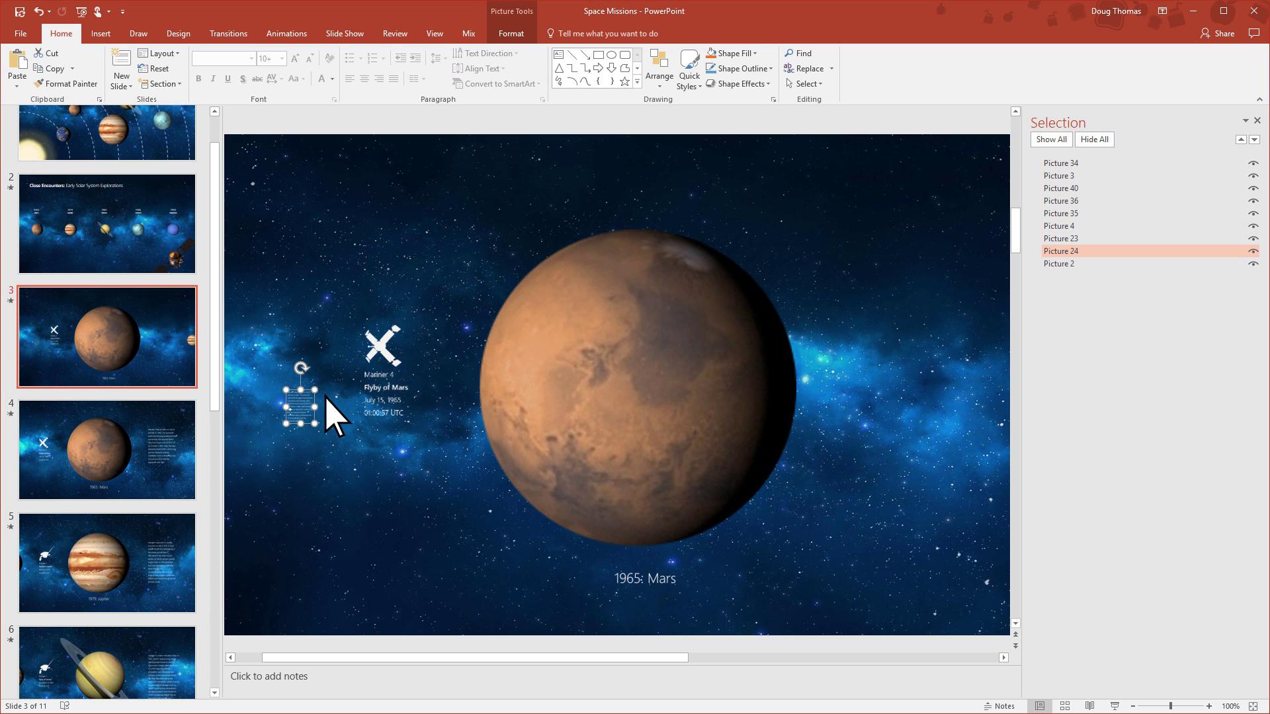
left_click_drag(315, 390, 915, 382)
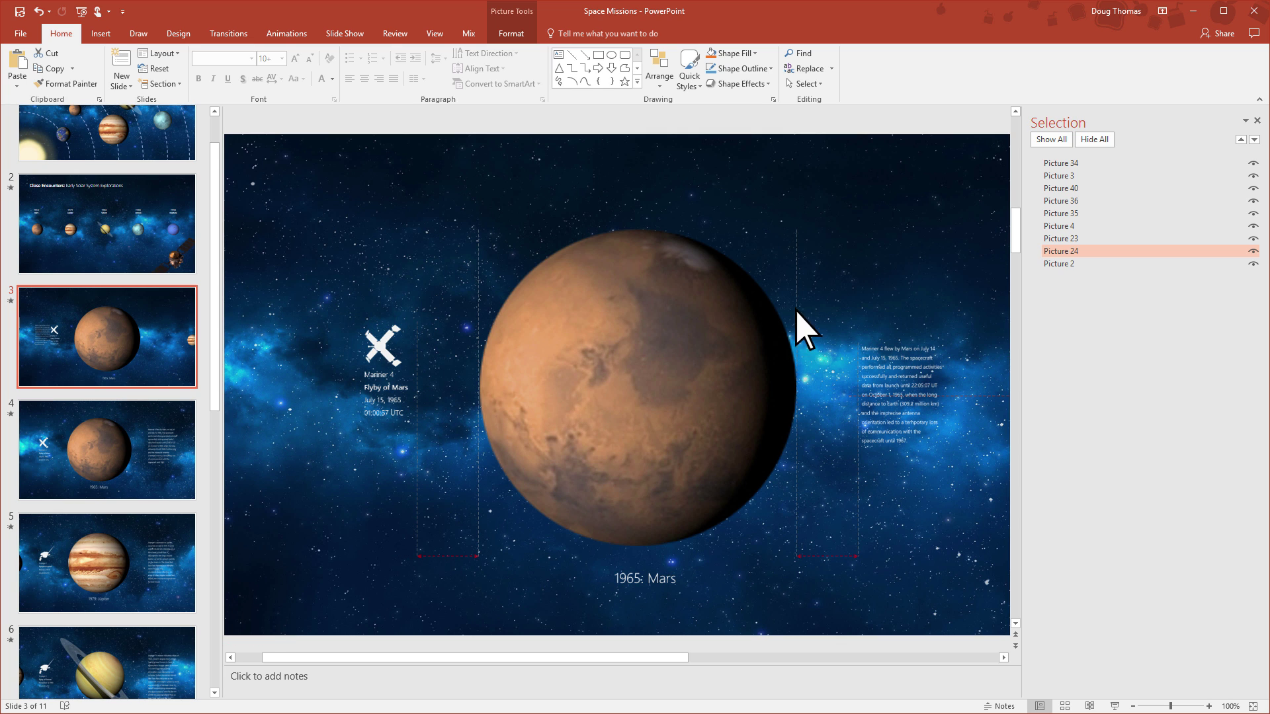
left_click(227, 33)
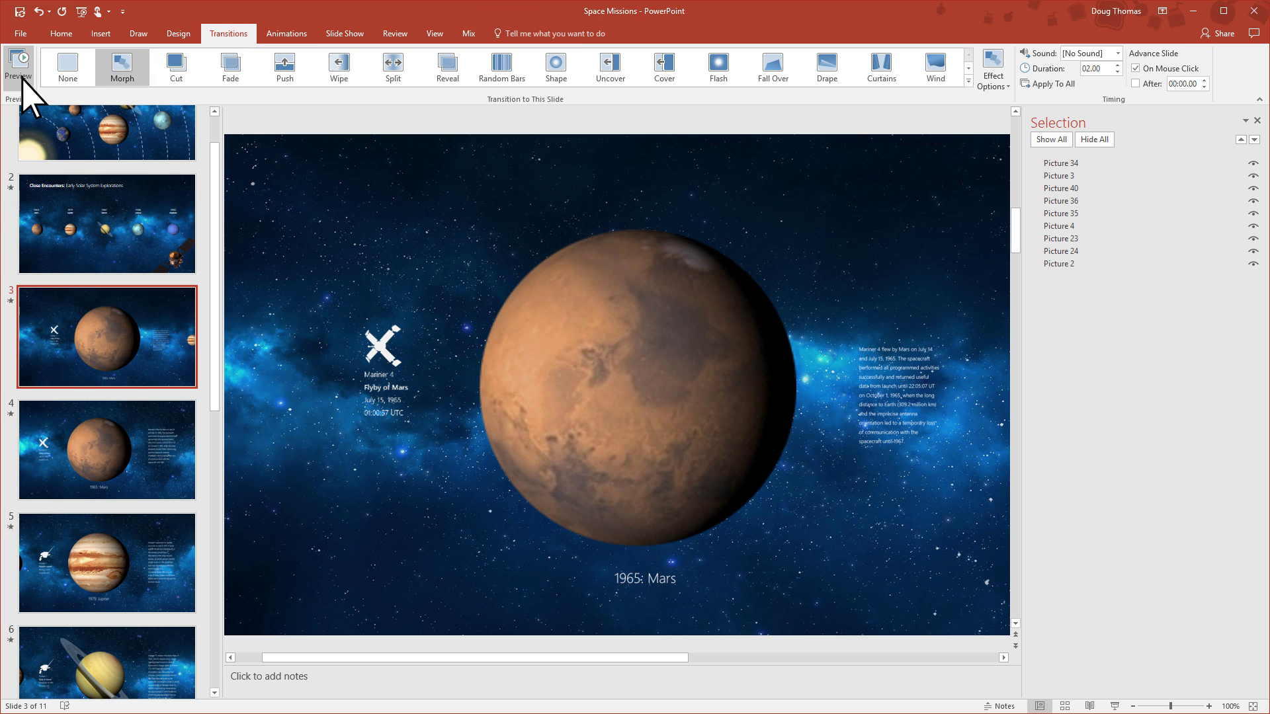